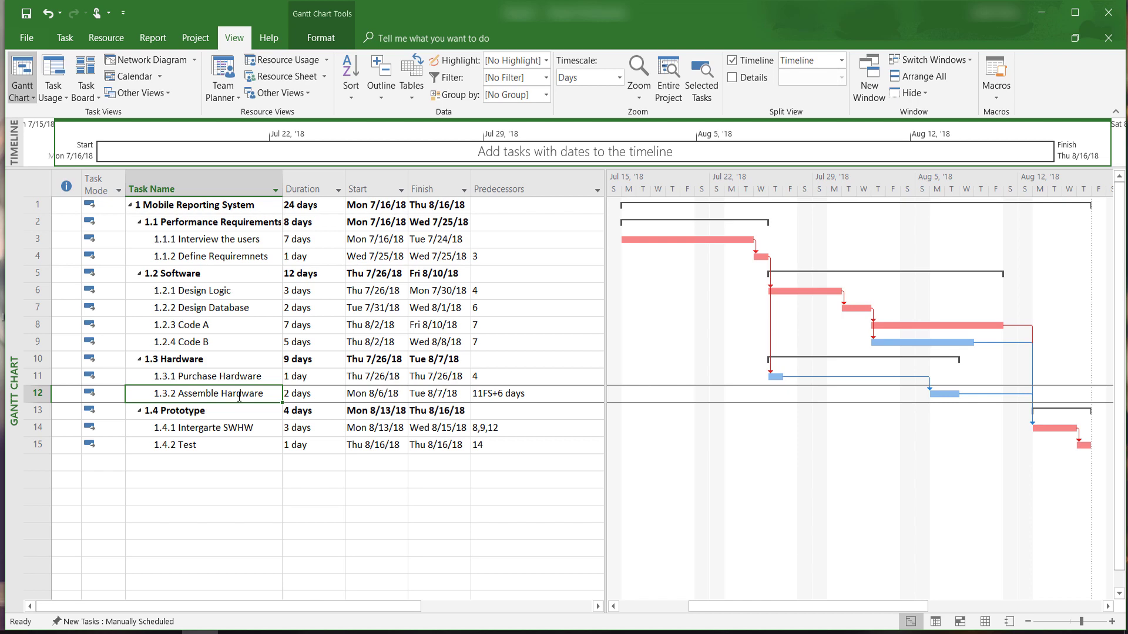
Switch to the Resource Sheet and enter the resources Software Engineers and Hardware Engineers.
click(62, 39)
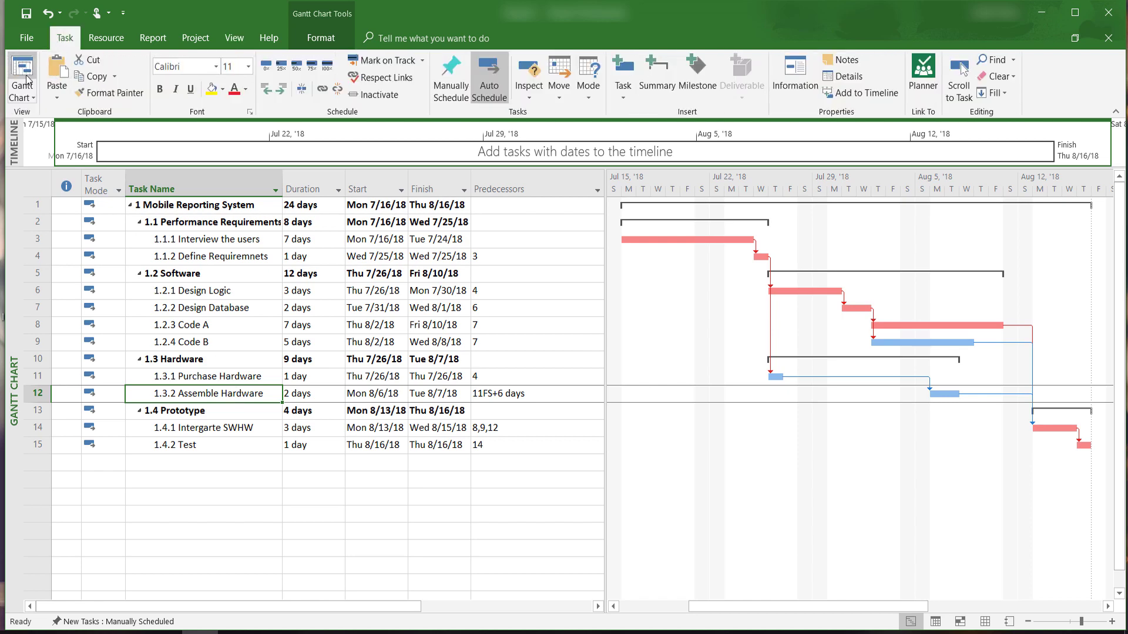
click(29, 94)
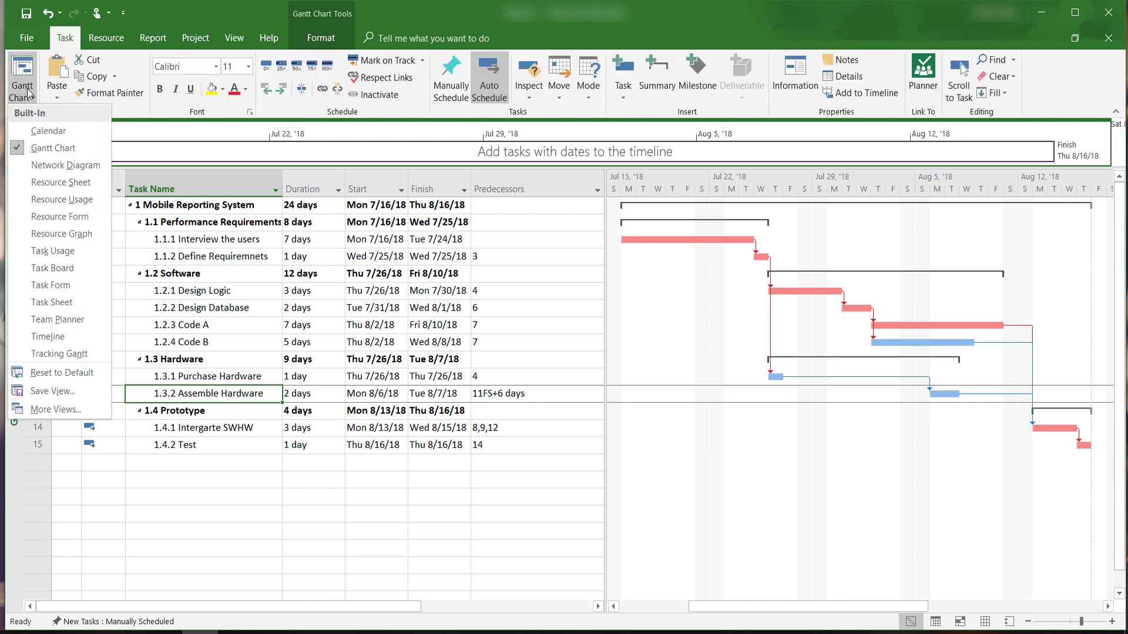
click(59, 183)
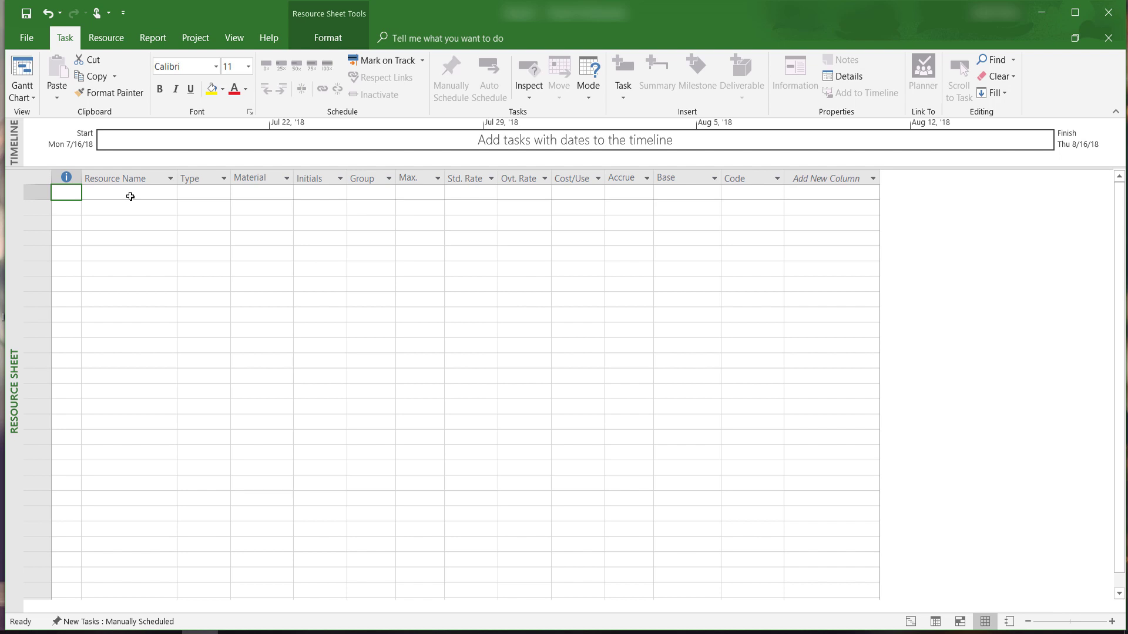
click(131, 196)
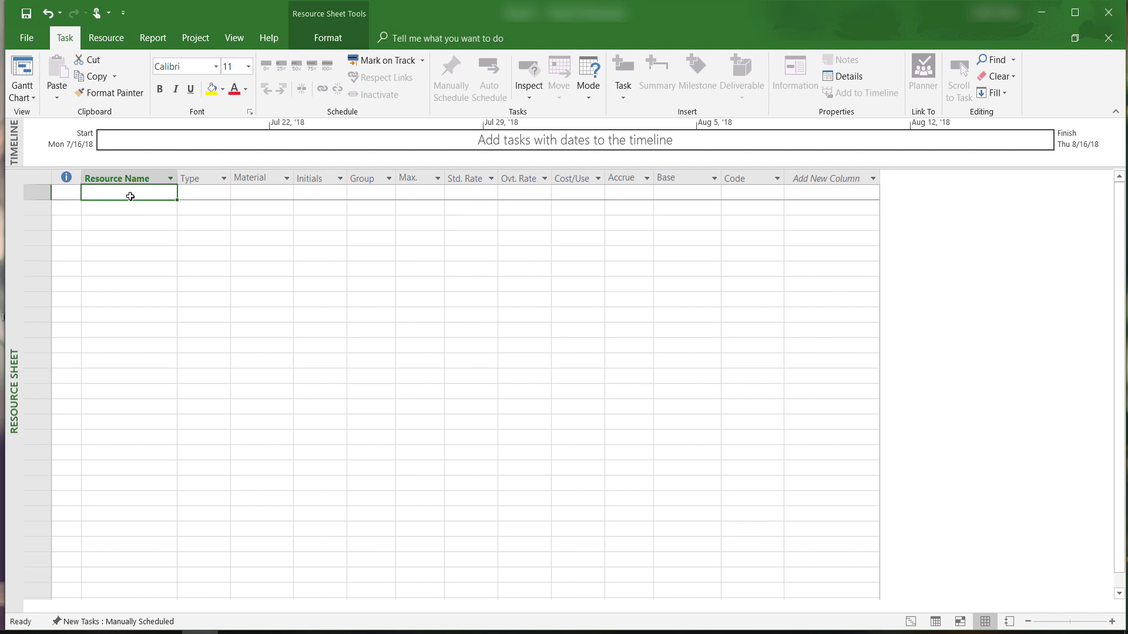
text(Sof)
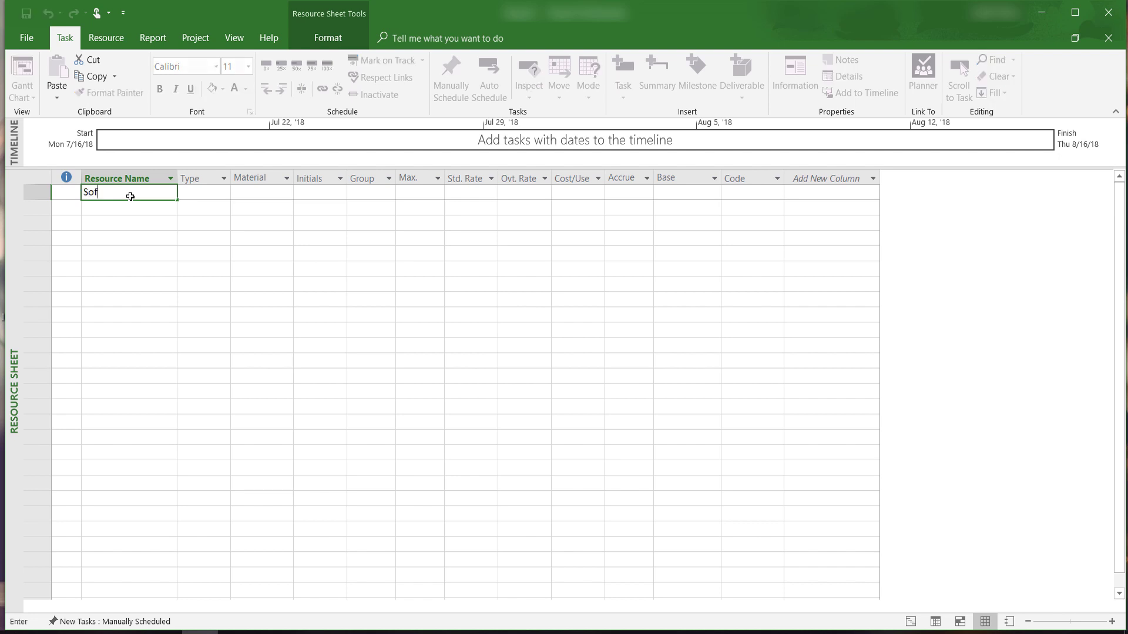
text(tware Engi)
text(neers)
key(Return)
text(Hra)
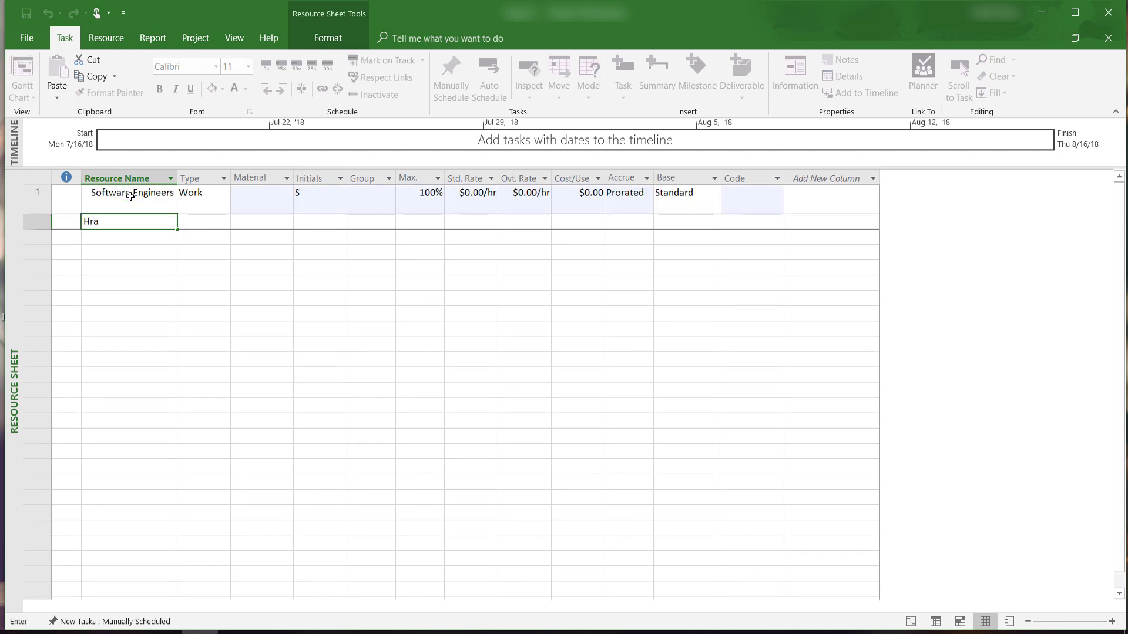
key(BackSpace)
key(BackSpace)
text(ardware E)
text(ngineers)
key(Escape)
key(Return)
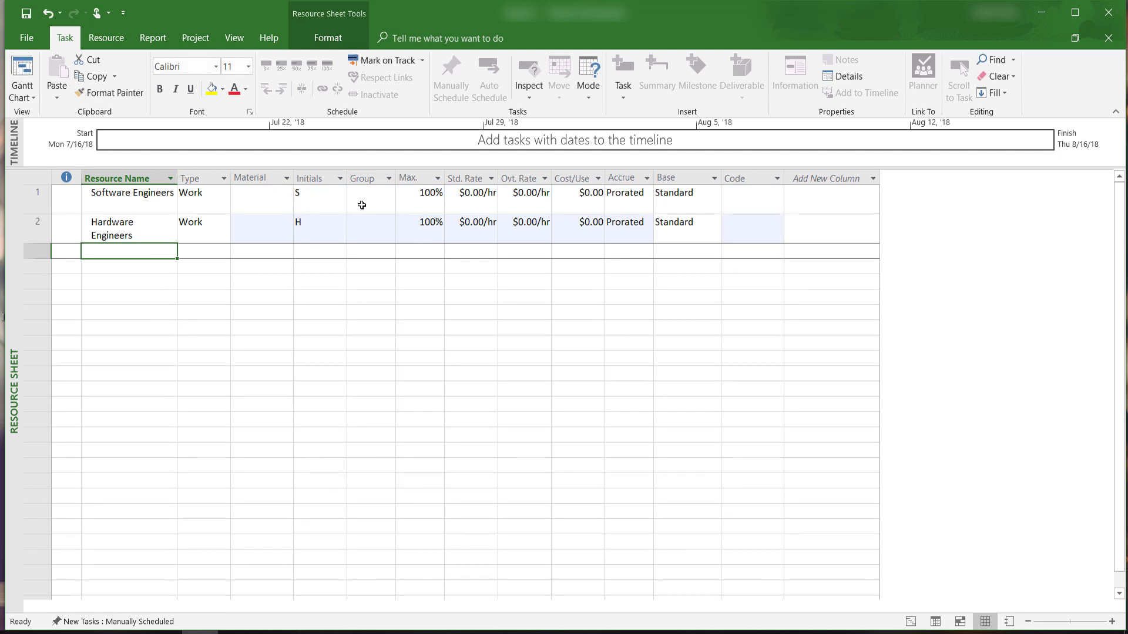
Put Software Engineers in group SWE and Hardware Engineers in group HWE.
click(362, 205)
text(SWE)
key(Return)
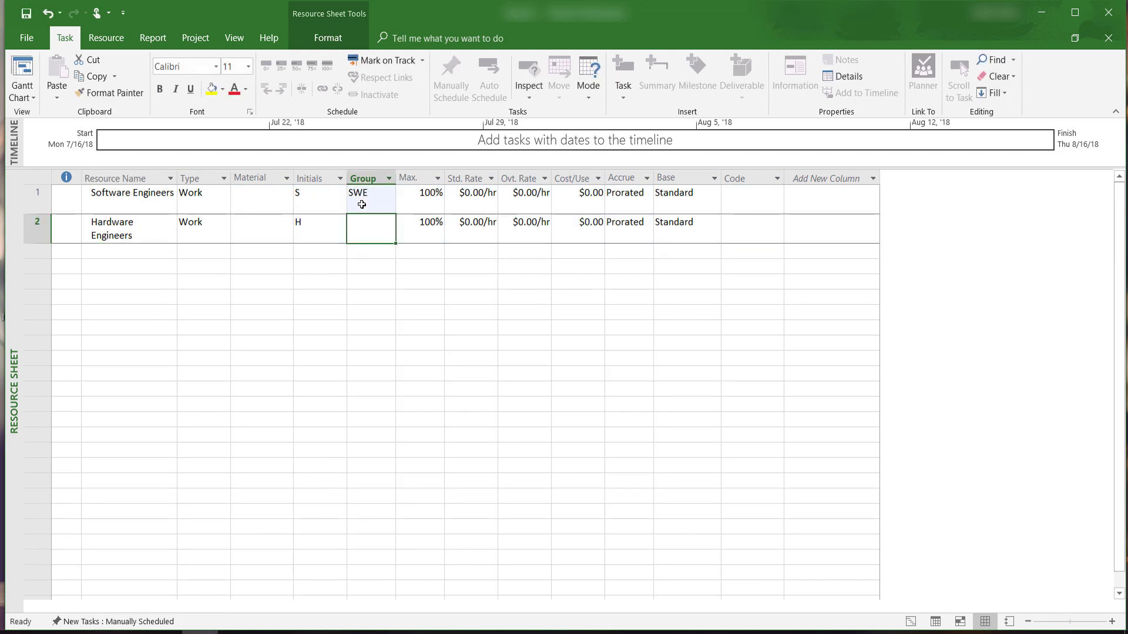
text(HWE)
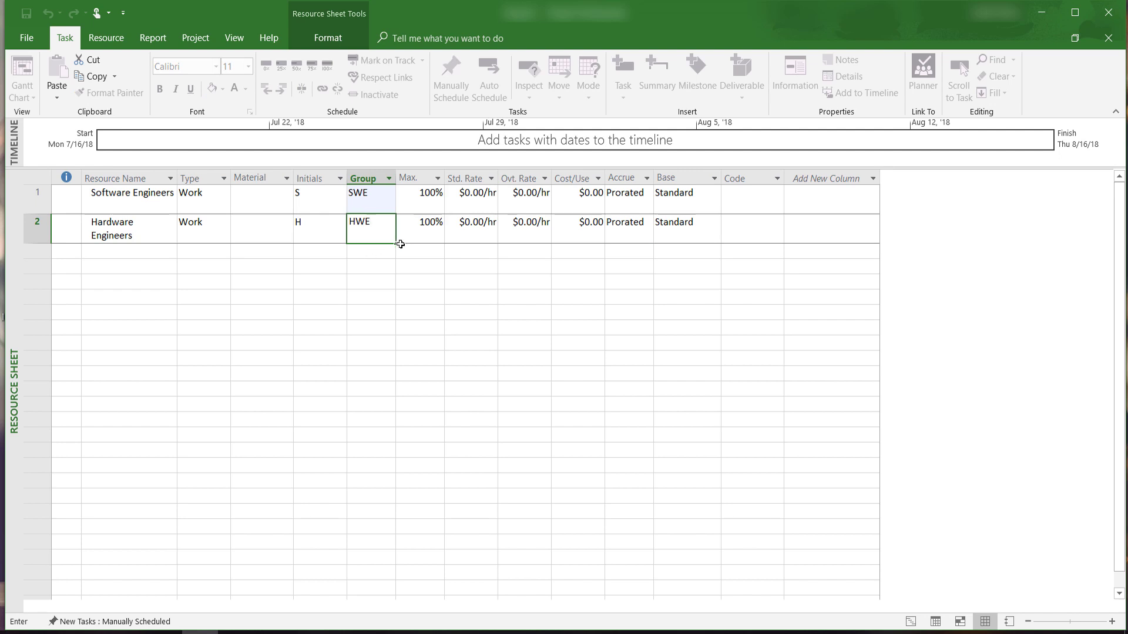
key(Return)
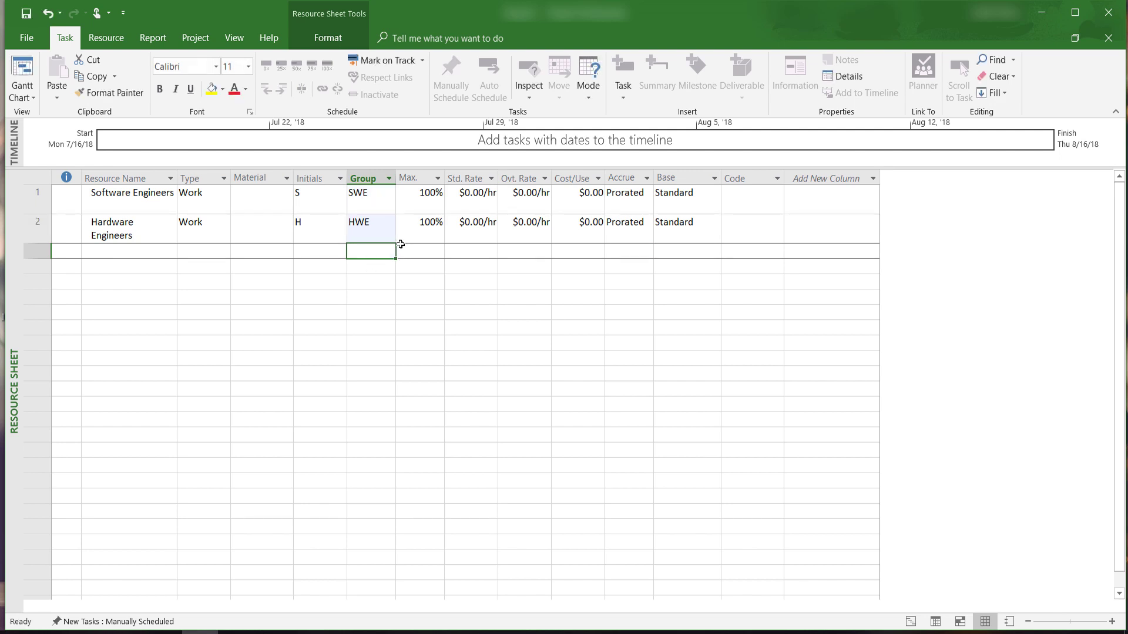
Change Max. units from 100% to 300% for Software Engineers and 150% for Hardware Engineers.
click(427, 206)
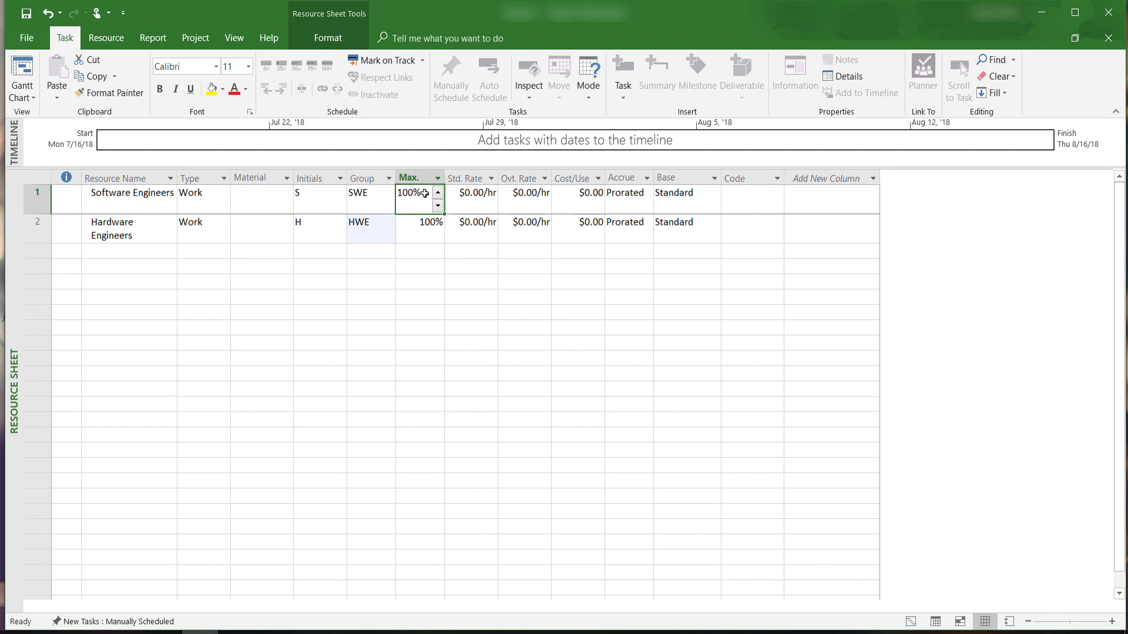
click(425, 193)
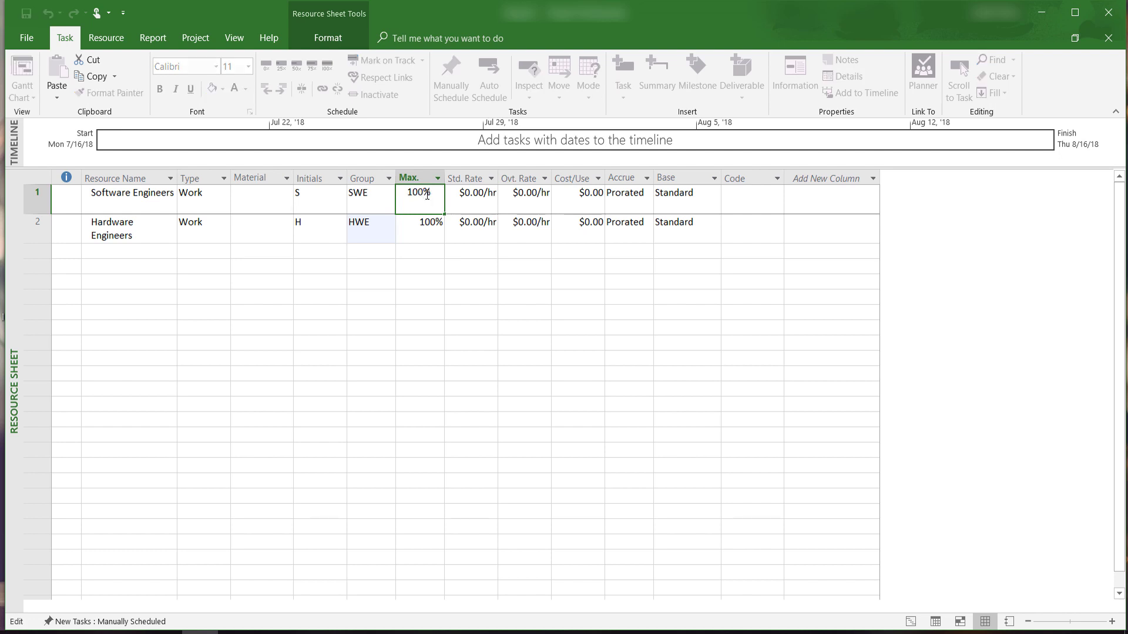
key(BackSpace)
key(BackSpace)
key(BackSpace)
text(300)
click(425, 224)
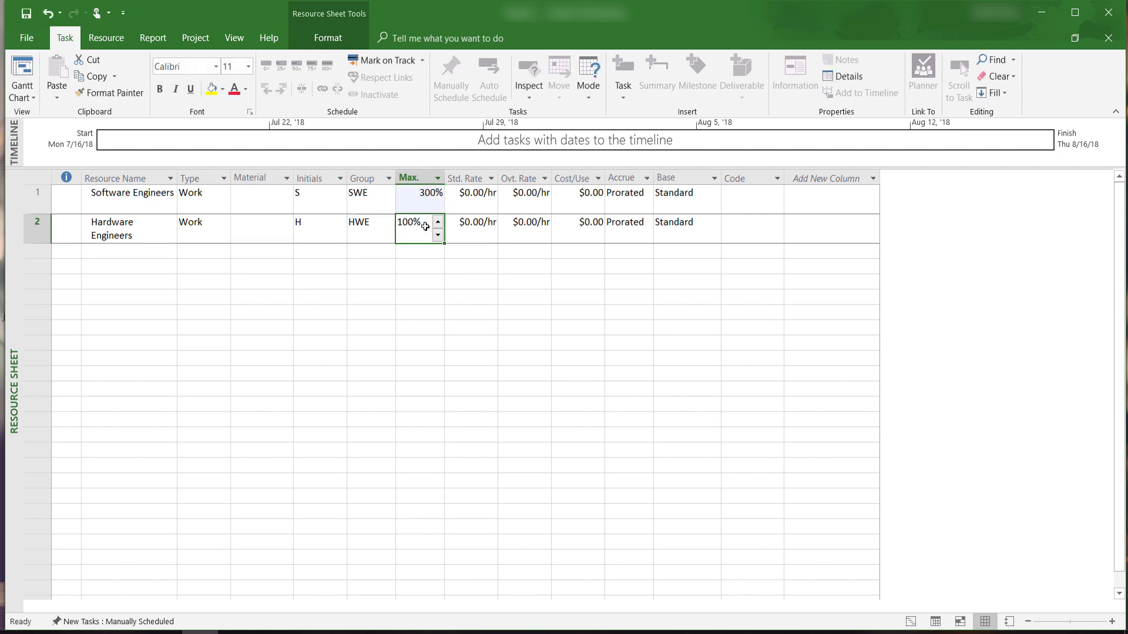
text(1)
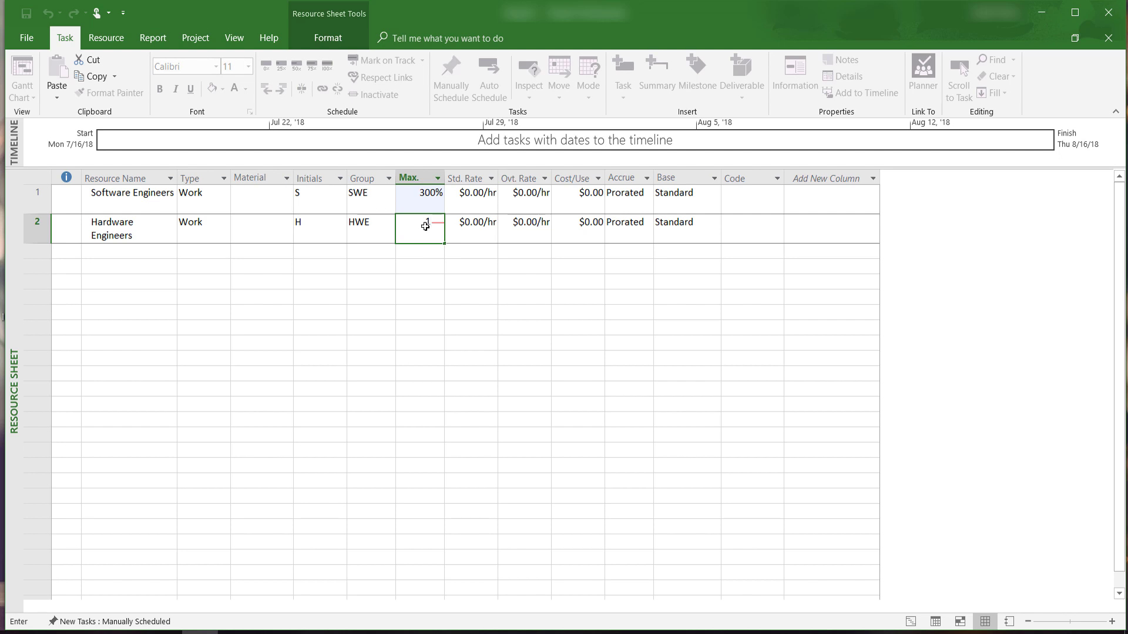
text(50)
text(%)
key(Return)
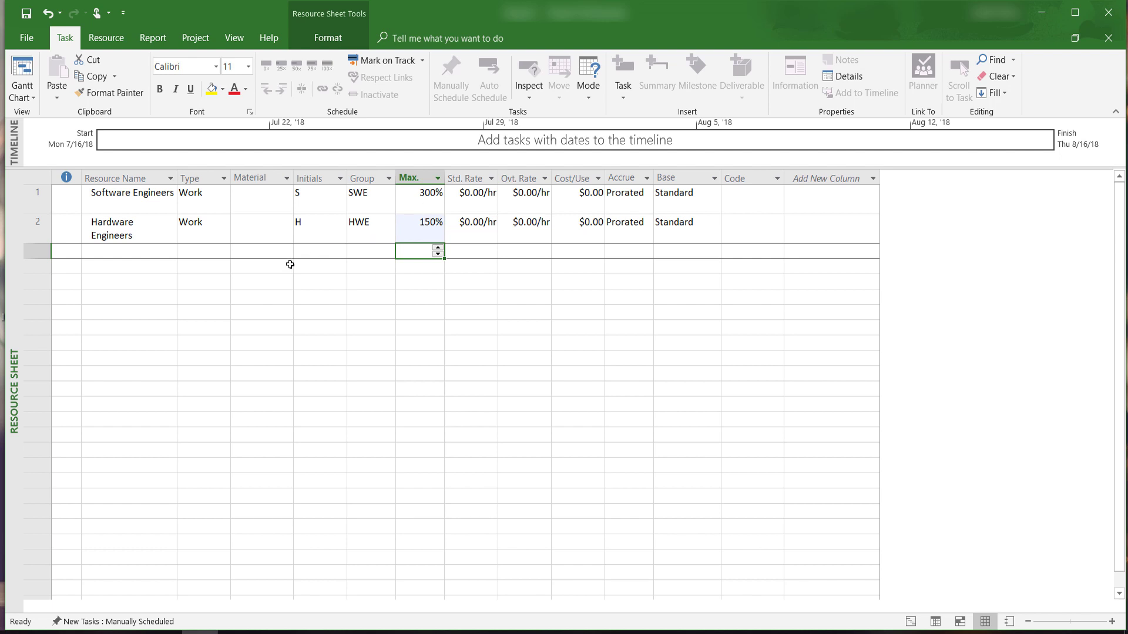
Add resources Mary and Rachel, both in group SWE.
click(133, 250)
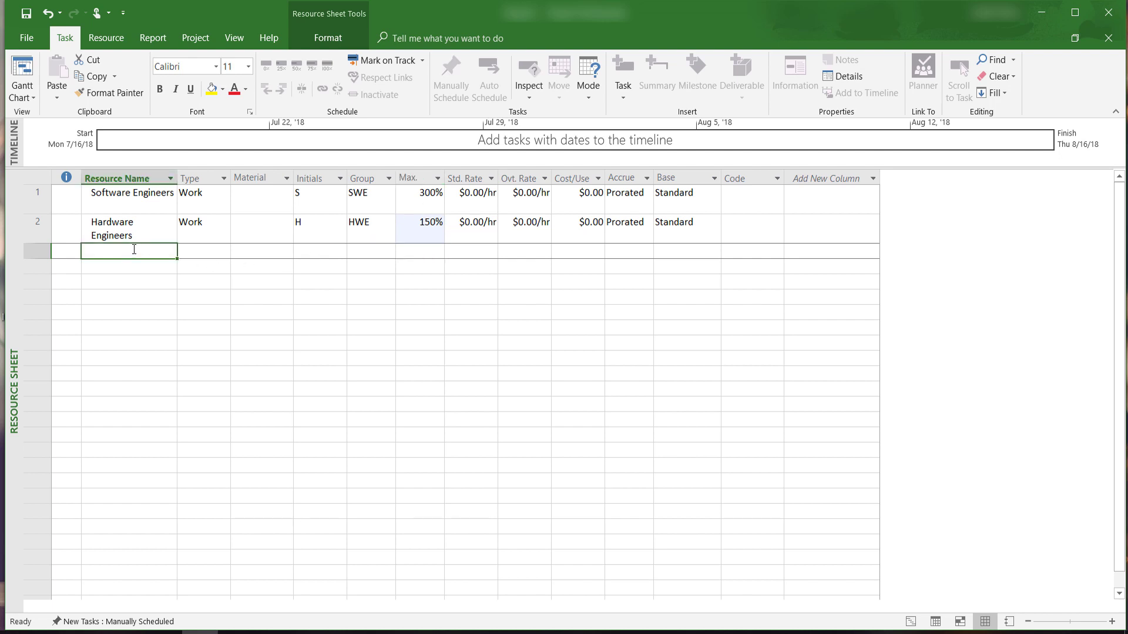
text(Mar)
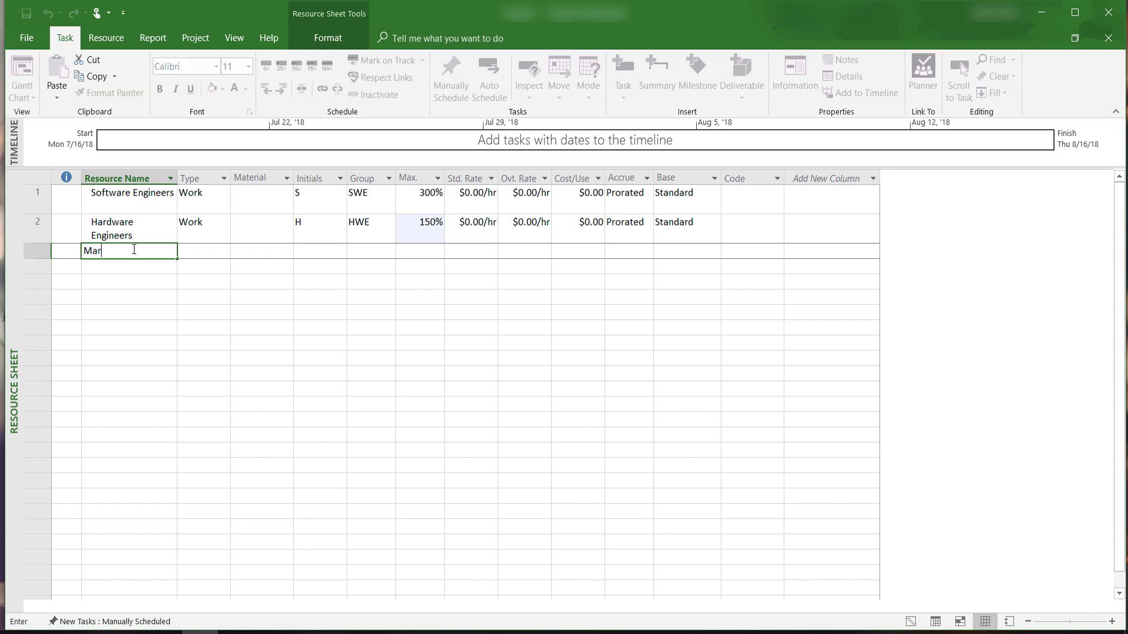
text(y)
key(Return)
text(Rachel)
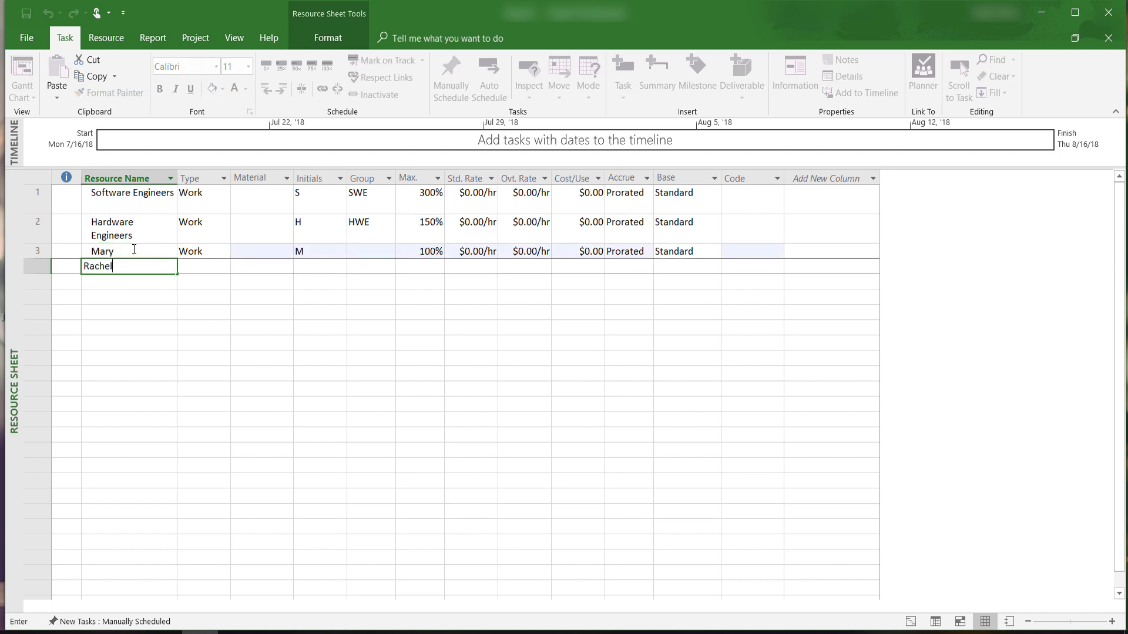
key(Return)
click(362, 252)
text(SW)
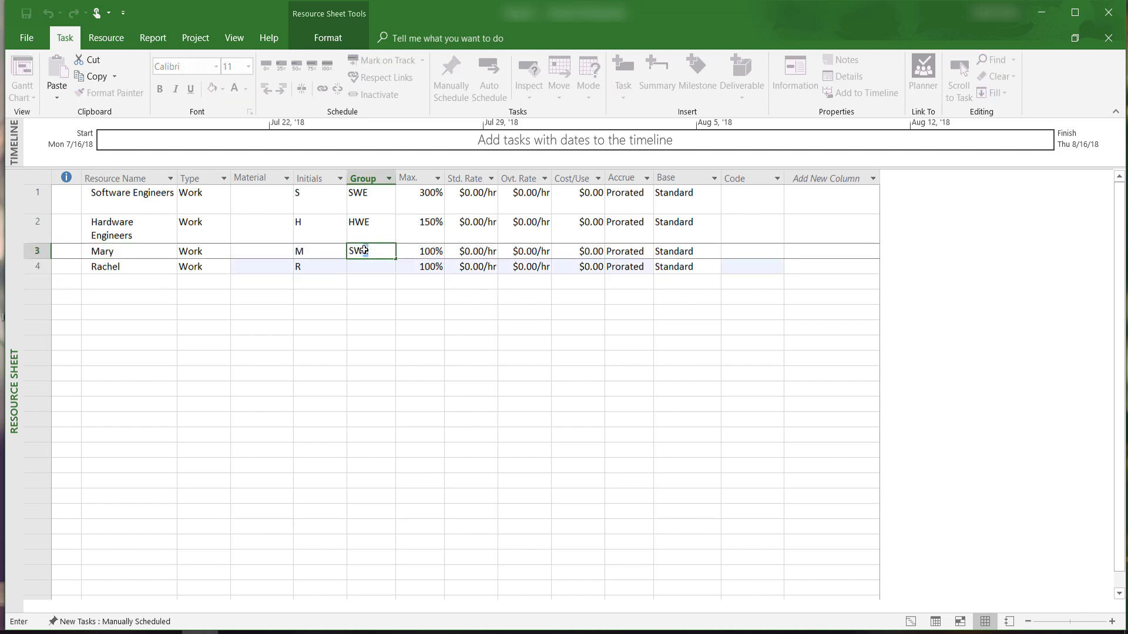
key(Return)
text(SWE)
key(Return)
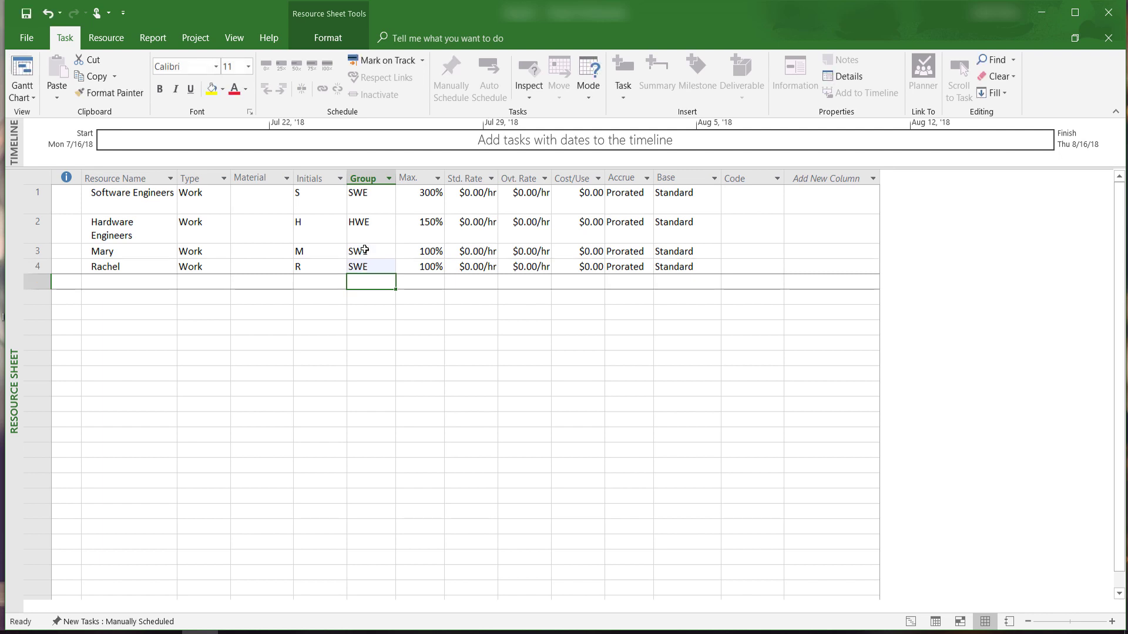
Limit Rachel's maximum units to 50%.
click(433, 251)
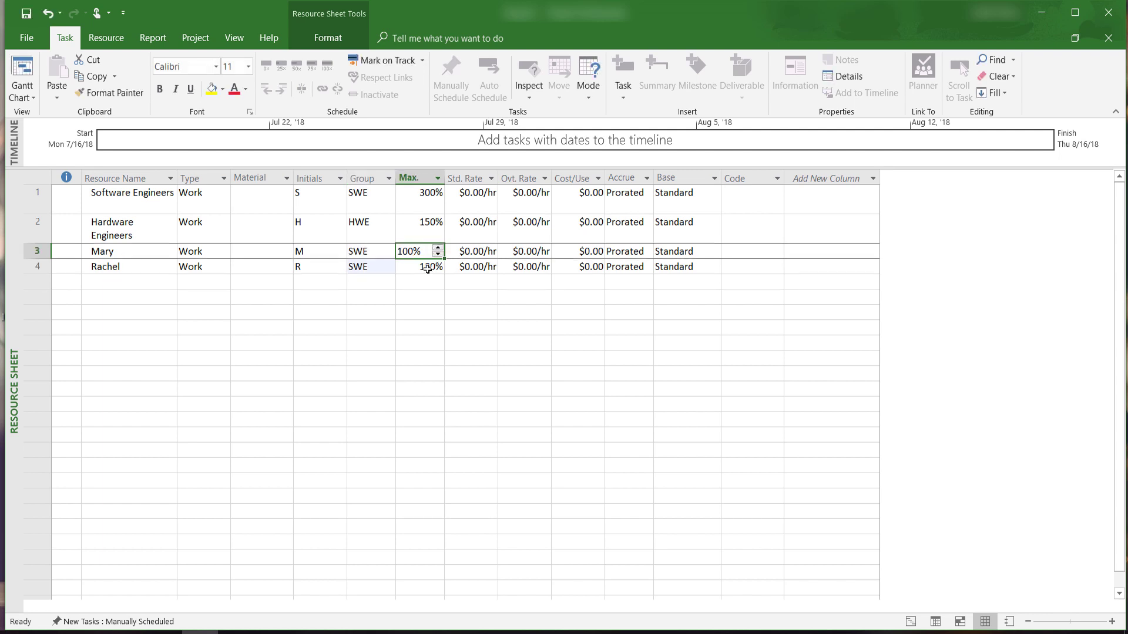
click(429, 268)
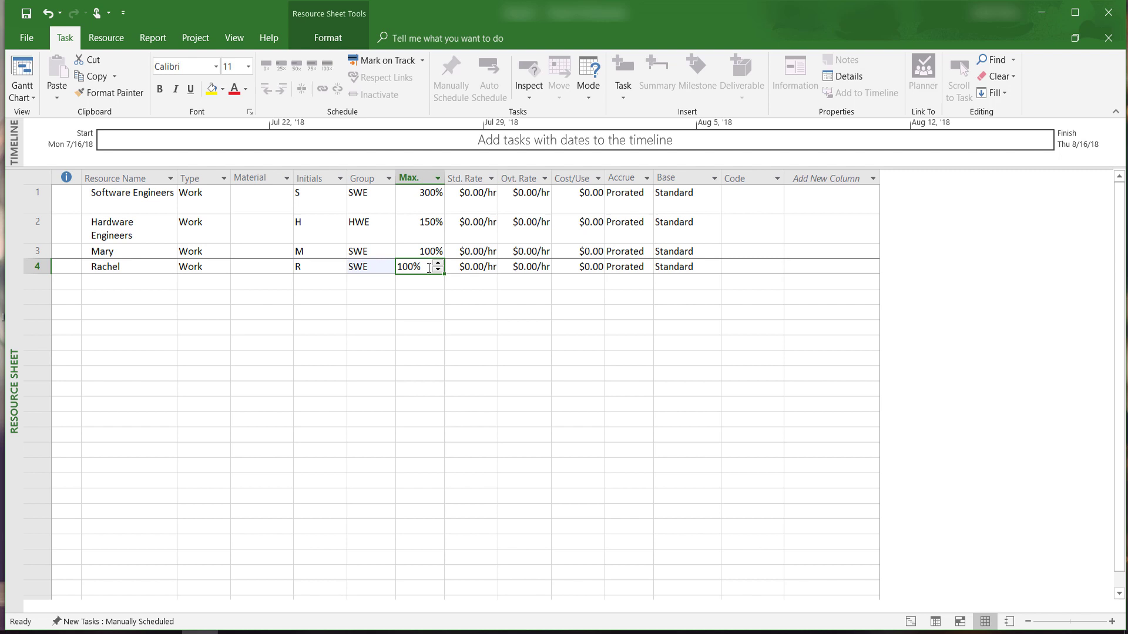
text(50)
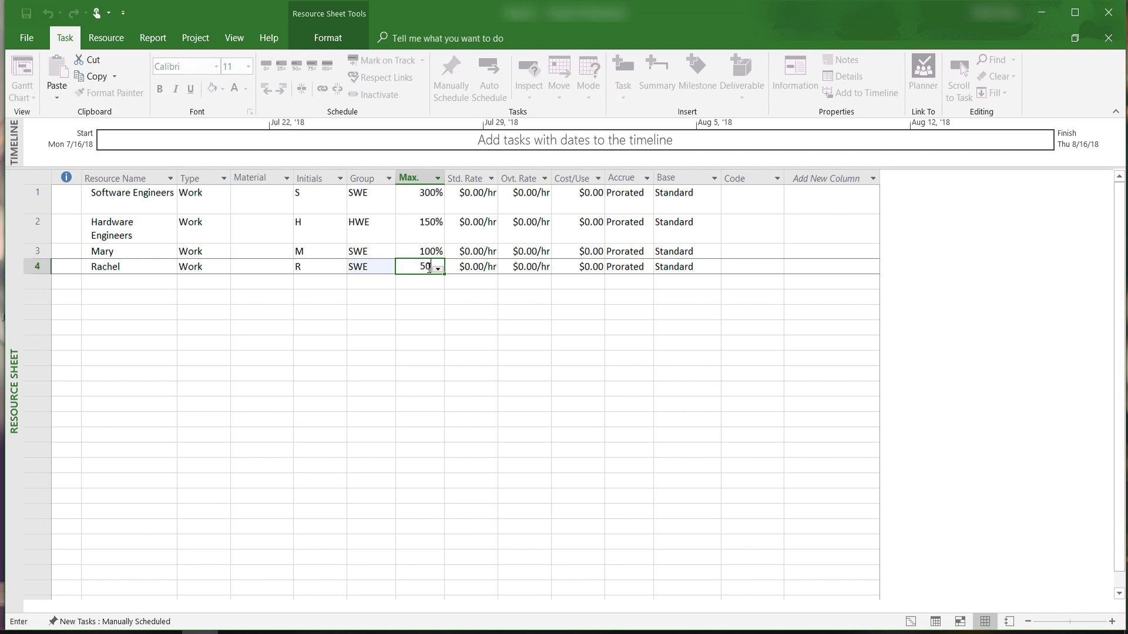
text(%)
key(Return)
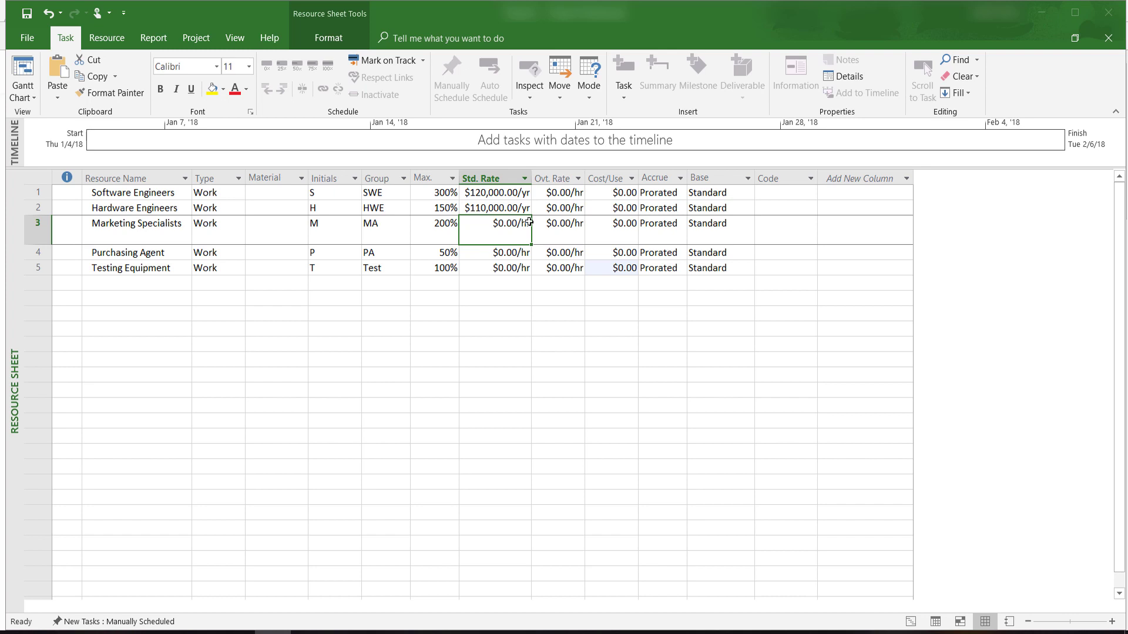
Replace Marketing Specialists' $0.00/hr standard rate with $90,000/yr.
click(512, 229)
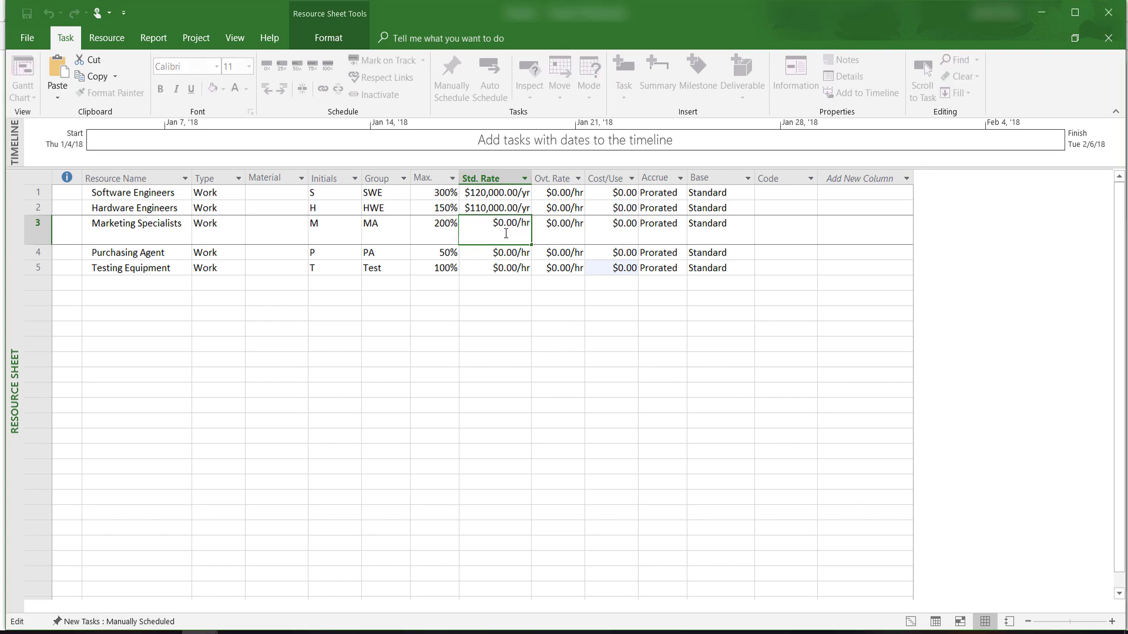
drag(493, 223, 526, 224)
text(90000)
key(Return)
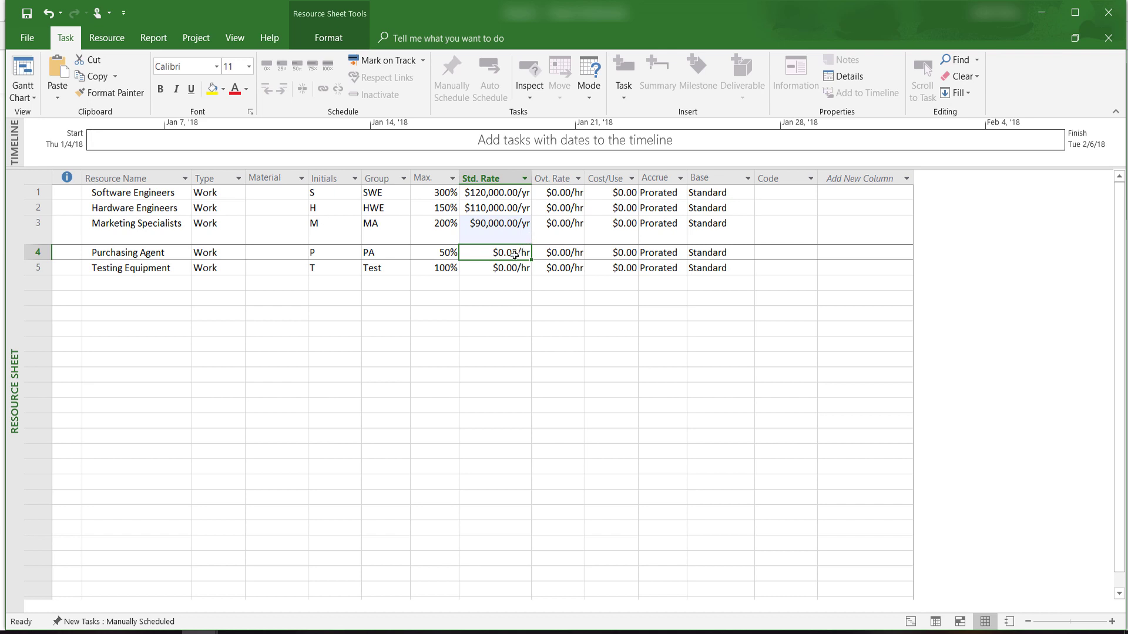
Give the Purchasing Agent a $60/hr standard rate and a $90/hr overtime rate.
click(513, 252)
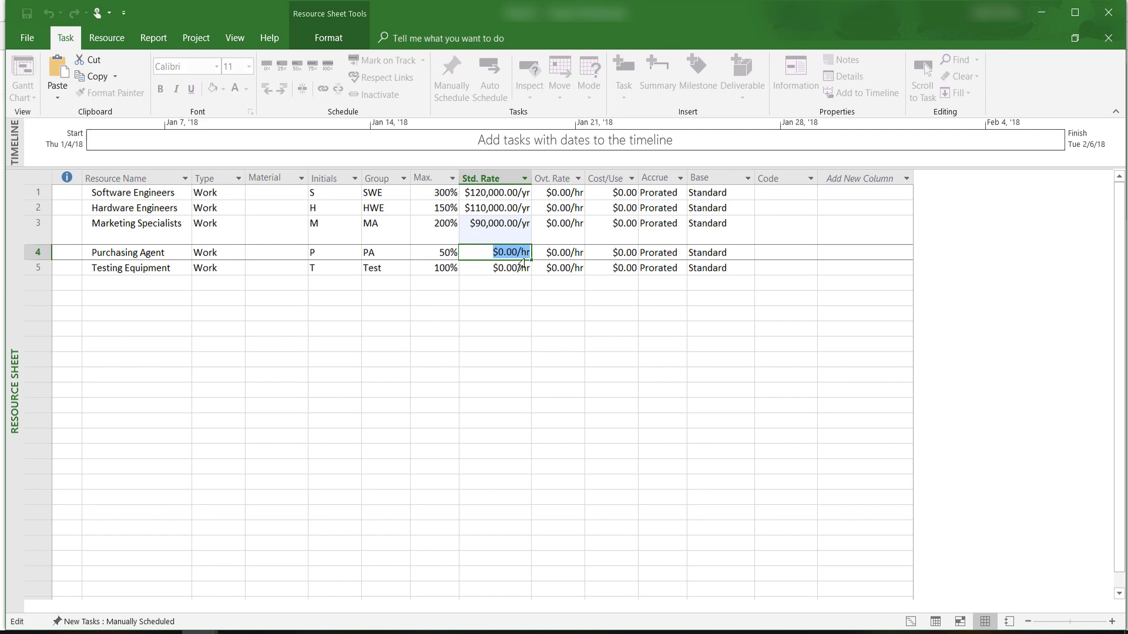
text(60)
text(/hr)
key(Return)
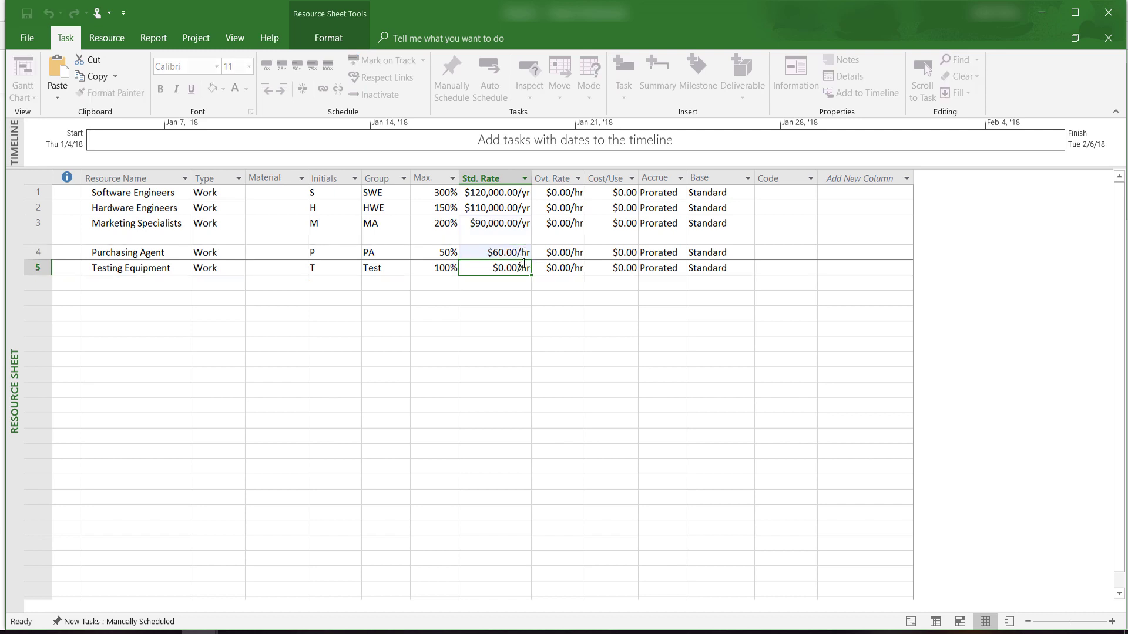
click(564, 252)
text(90)
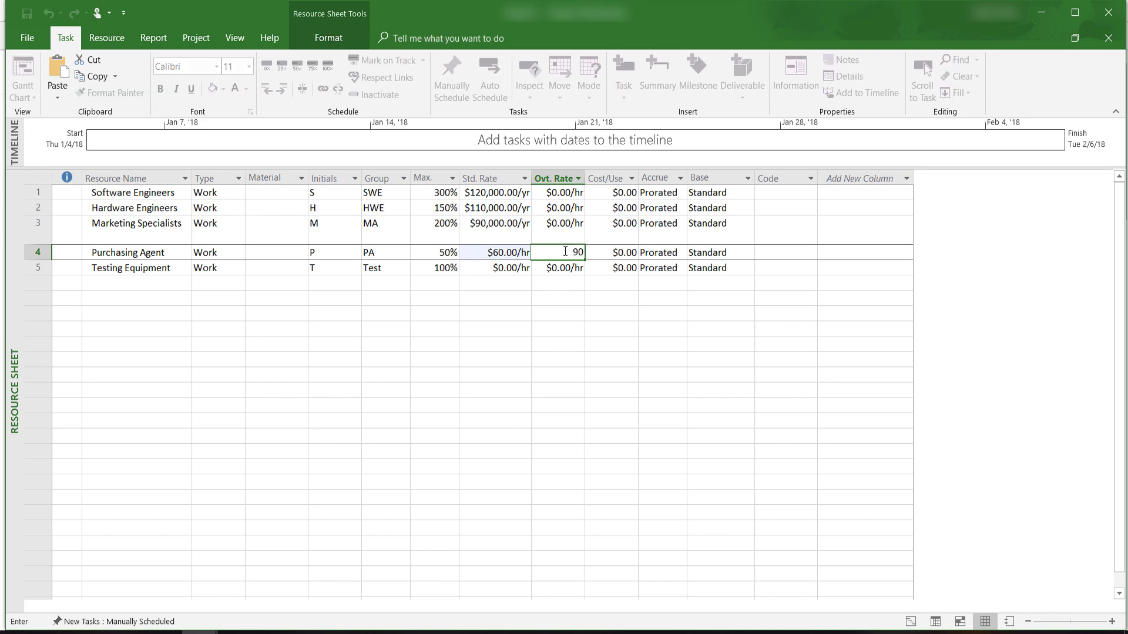
text(/hr)
key(Return)
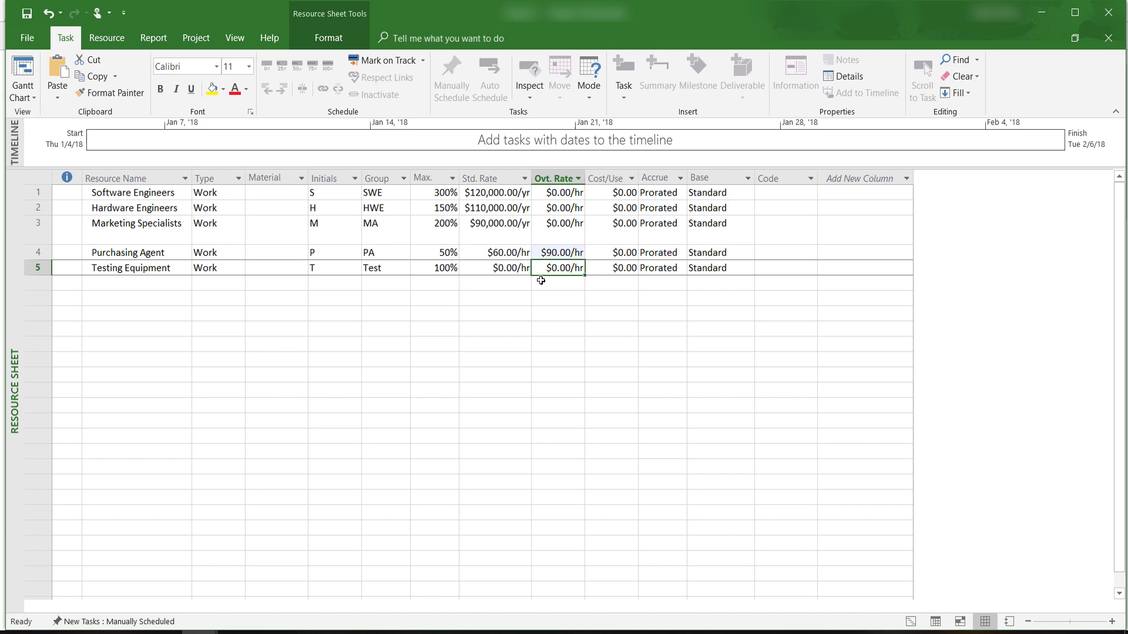
Give Testing Equipment a $200/hr standard rate and a $500 cost per use.
key(Left)
text(3)
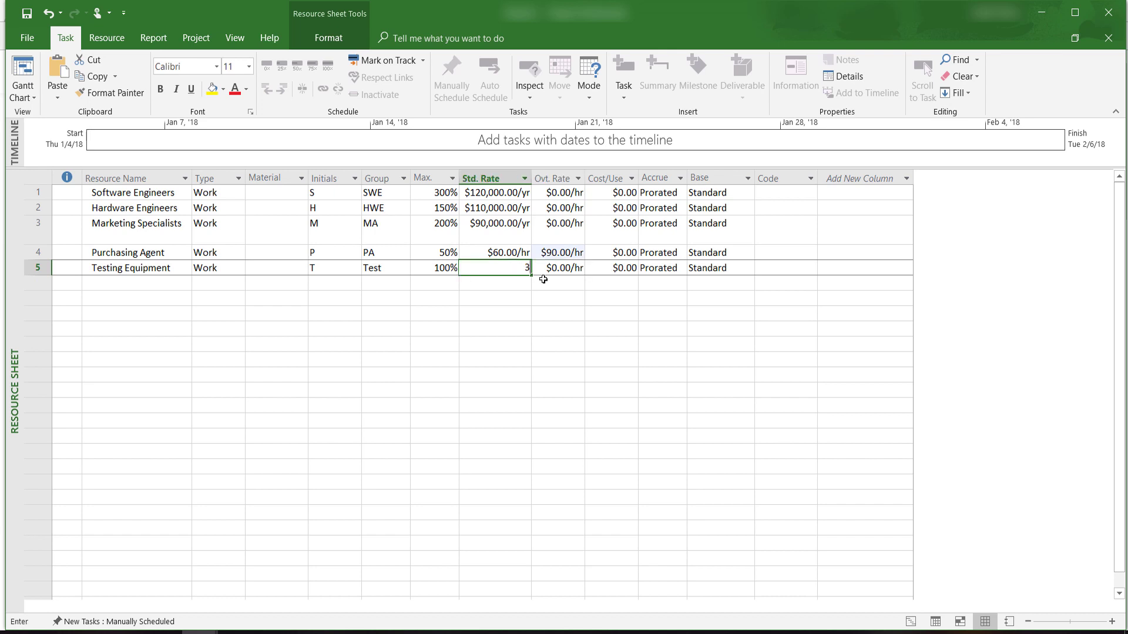
text(00)
key(BackSpace)
key(BackSpace)
key(BackSpace)
text(200)
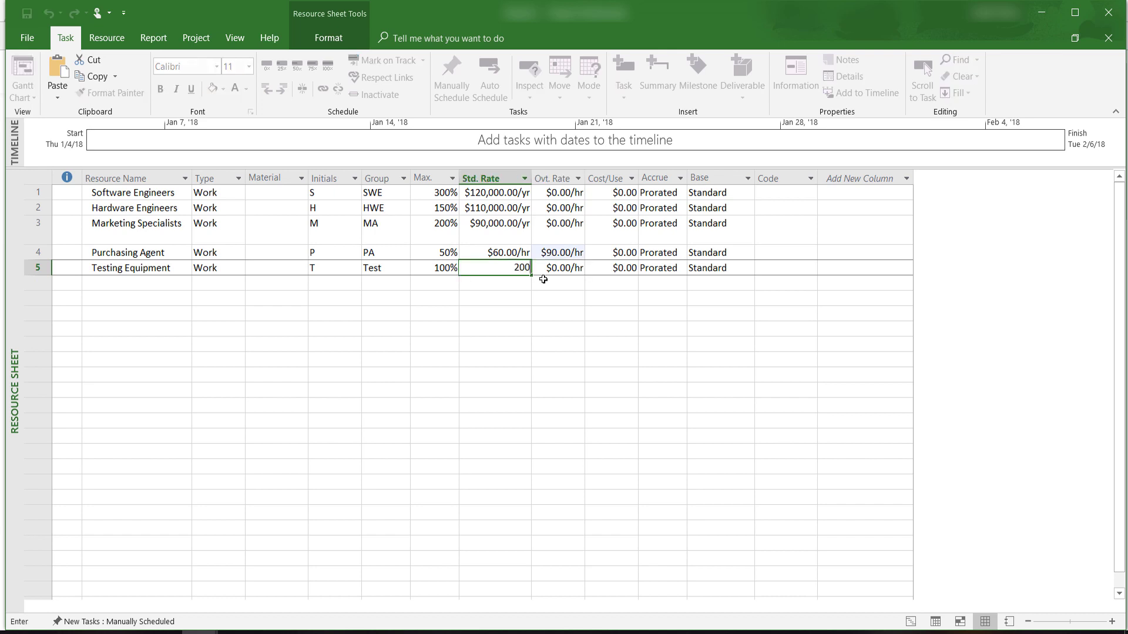
text(/hr)
key(Return)
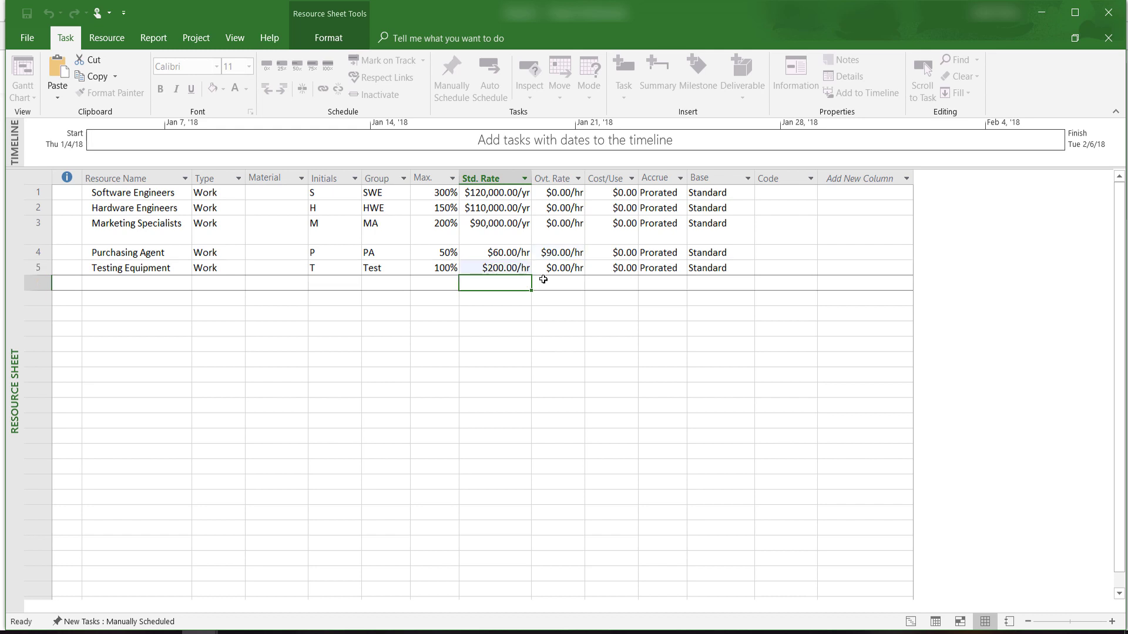
click(621, 270)
text(500)
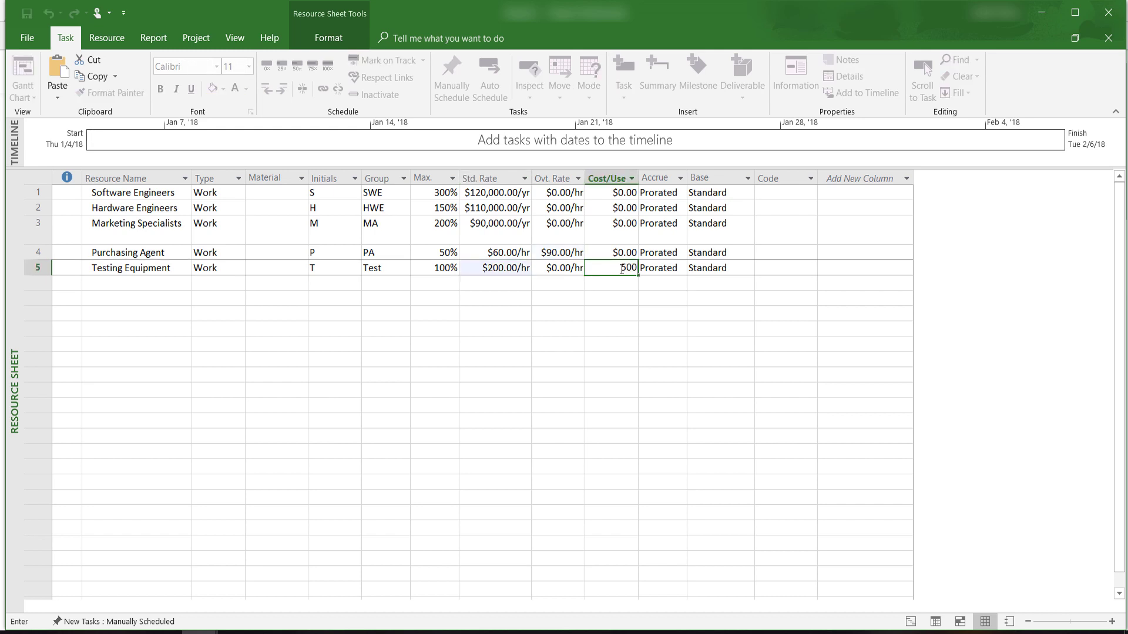
key(Return)
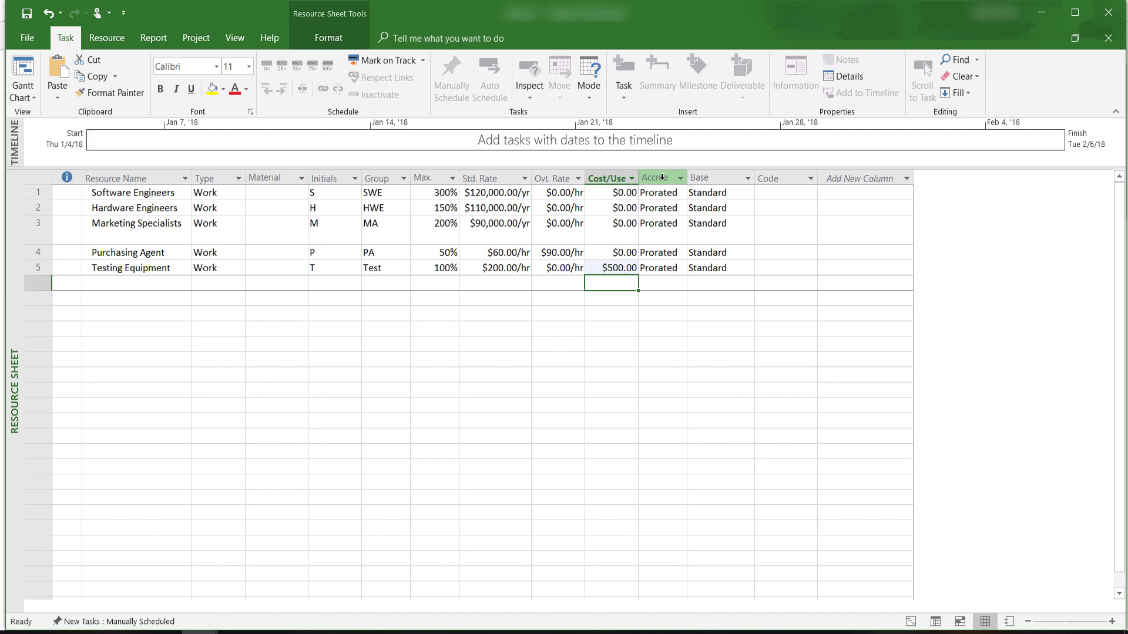
click(670, 270)
click(680, 268)
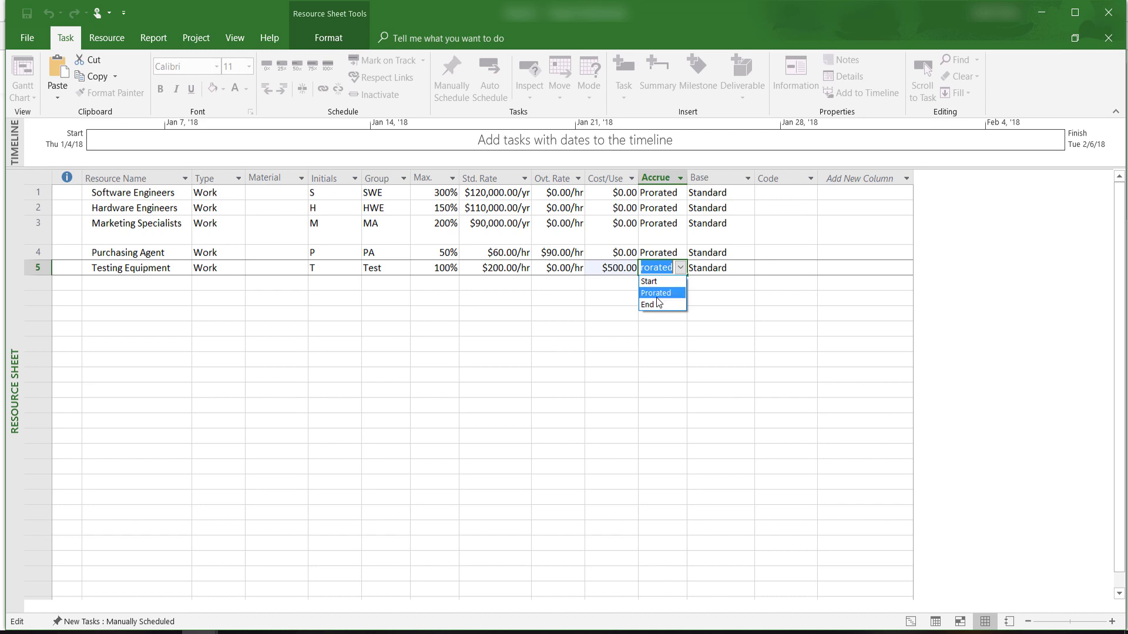
click(655, 293)
click(723, 268)
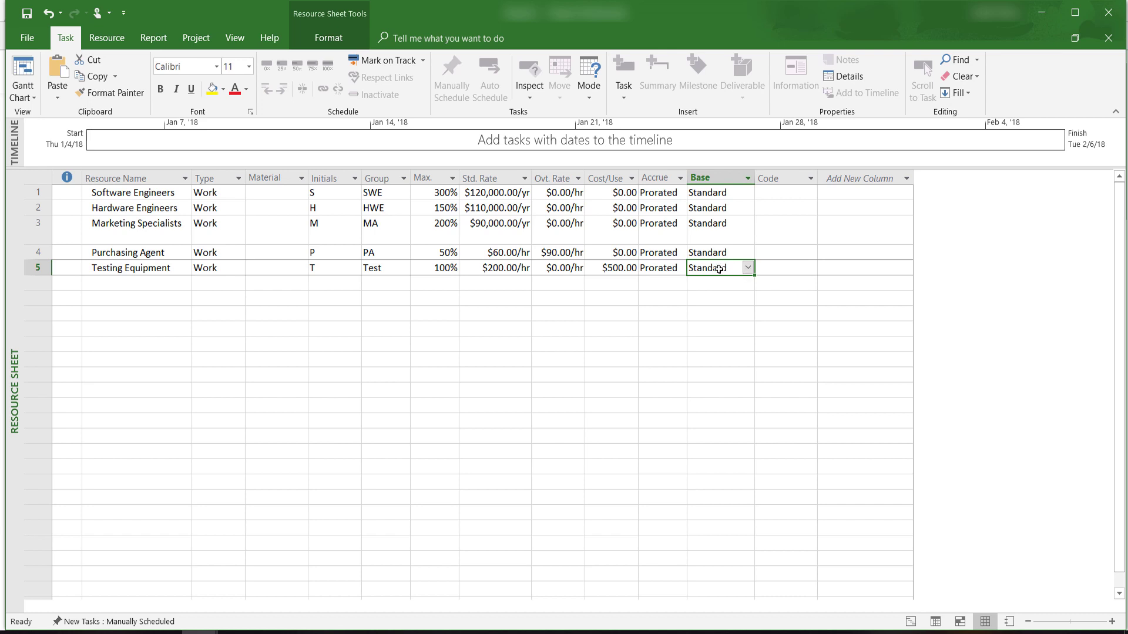
click(747, 267)
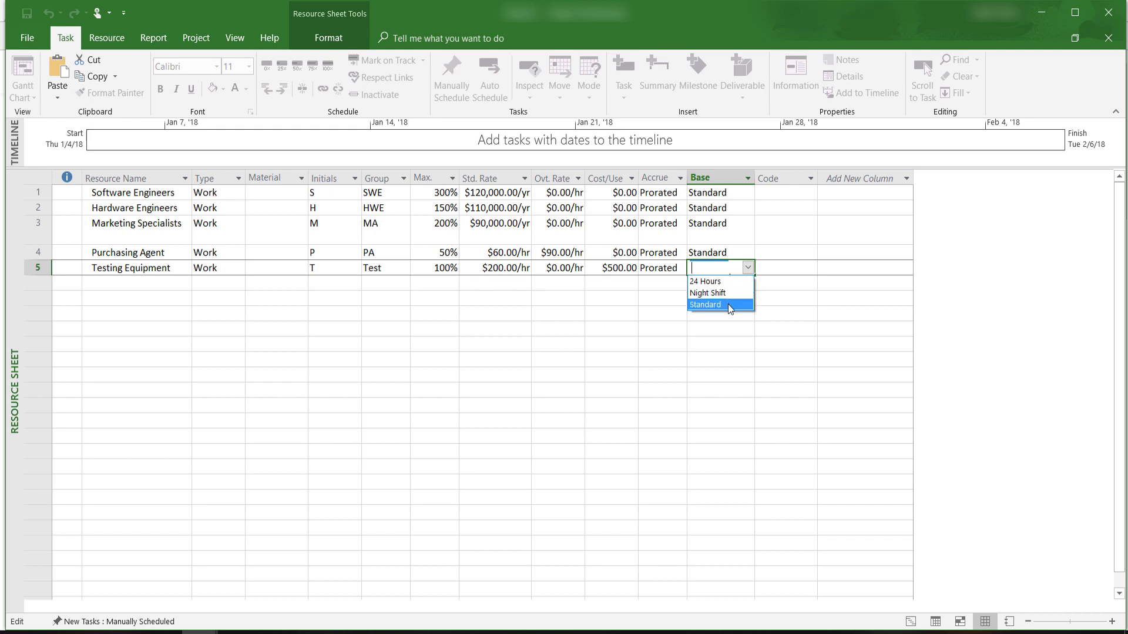
click(728, 304)
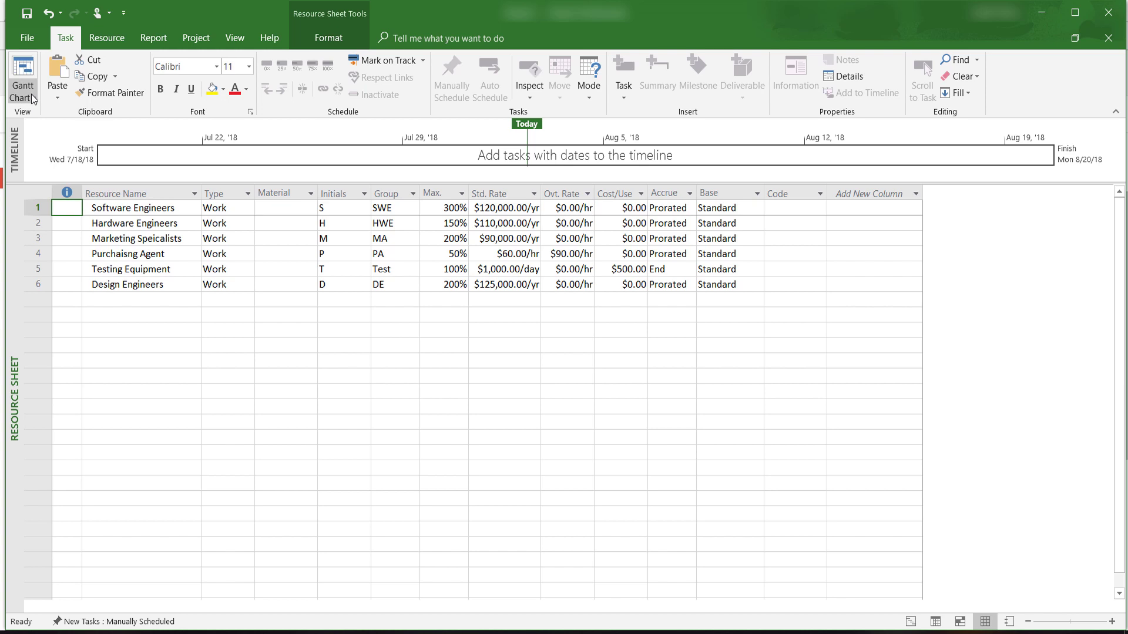
In Gantt Chart view, select Interview the users' resource cell and open Assign Resources.
click(24, 70)
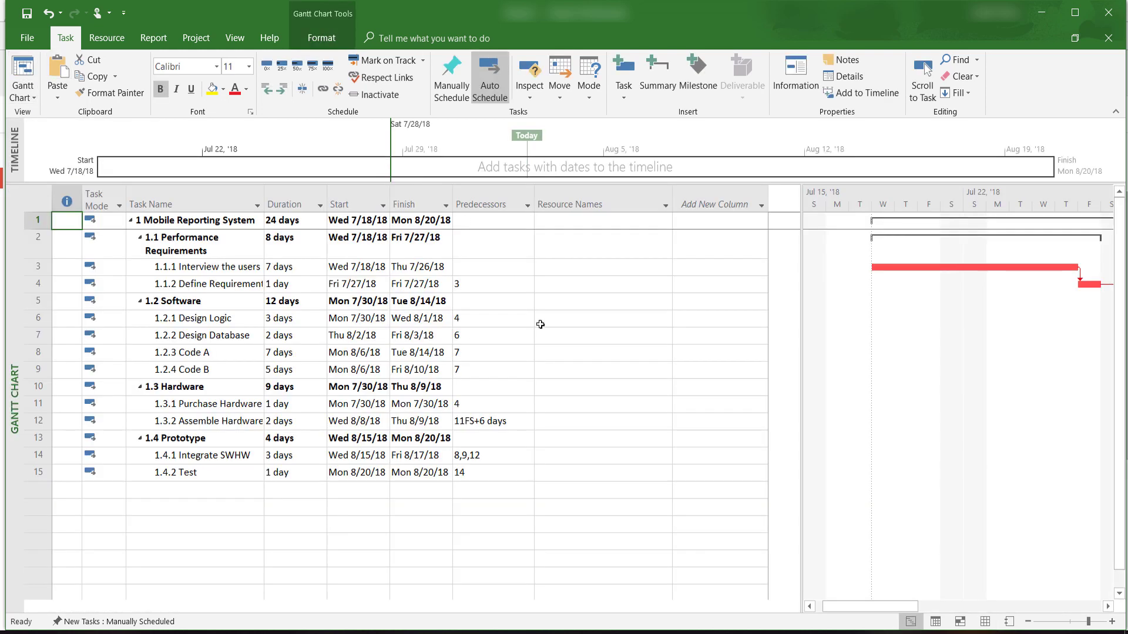
click(606, 273)
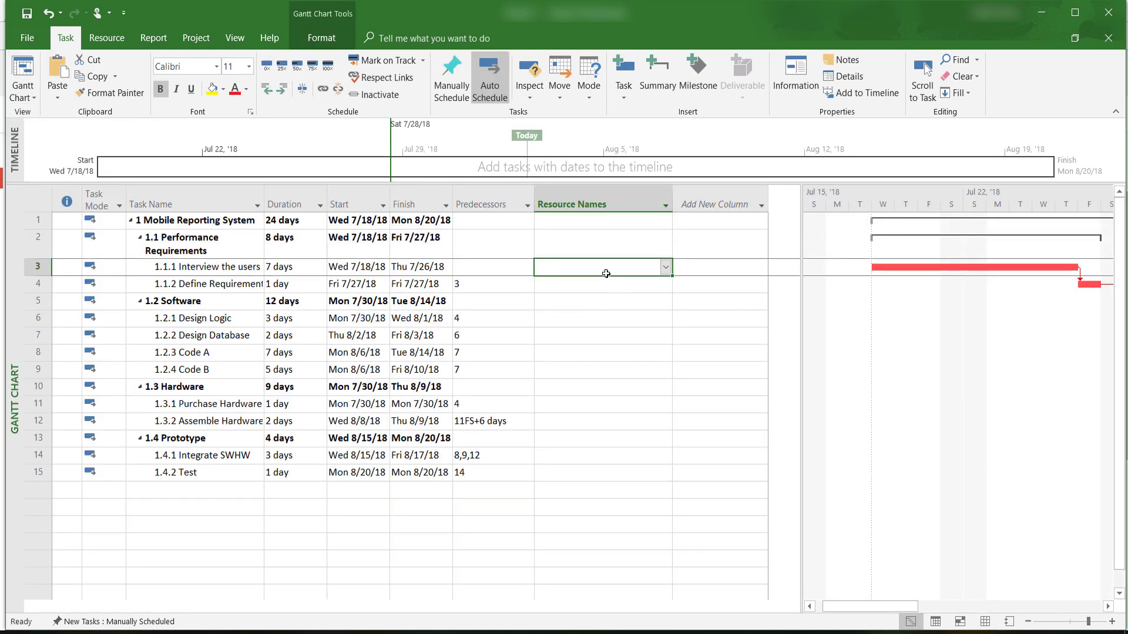
click(117, 40)
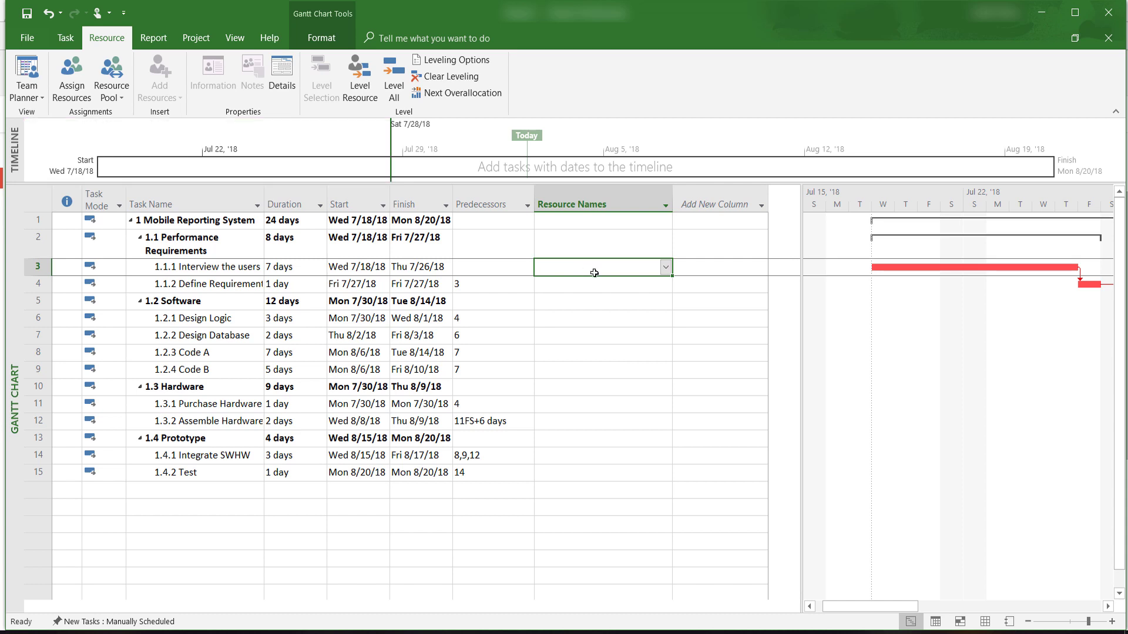
click(71, 75)
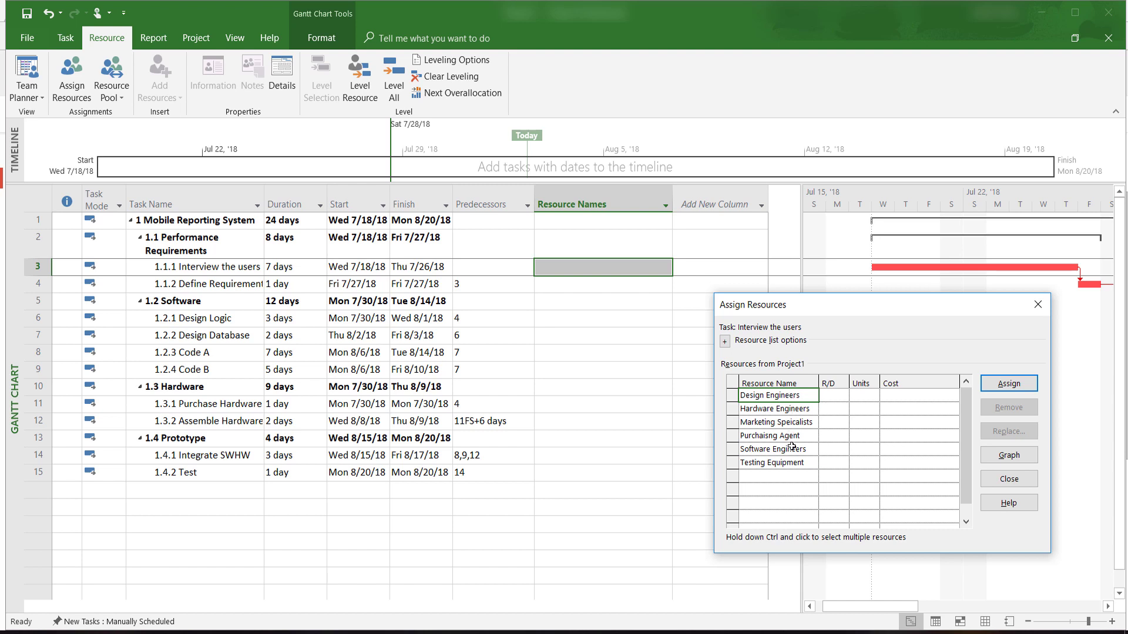
Assign Design Engineers to Interview the users at 200% units.
click(862, 398)
click(873, 391)
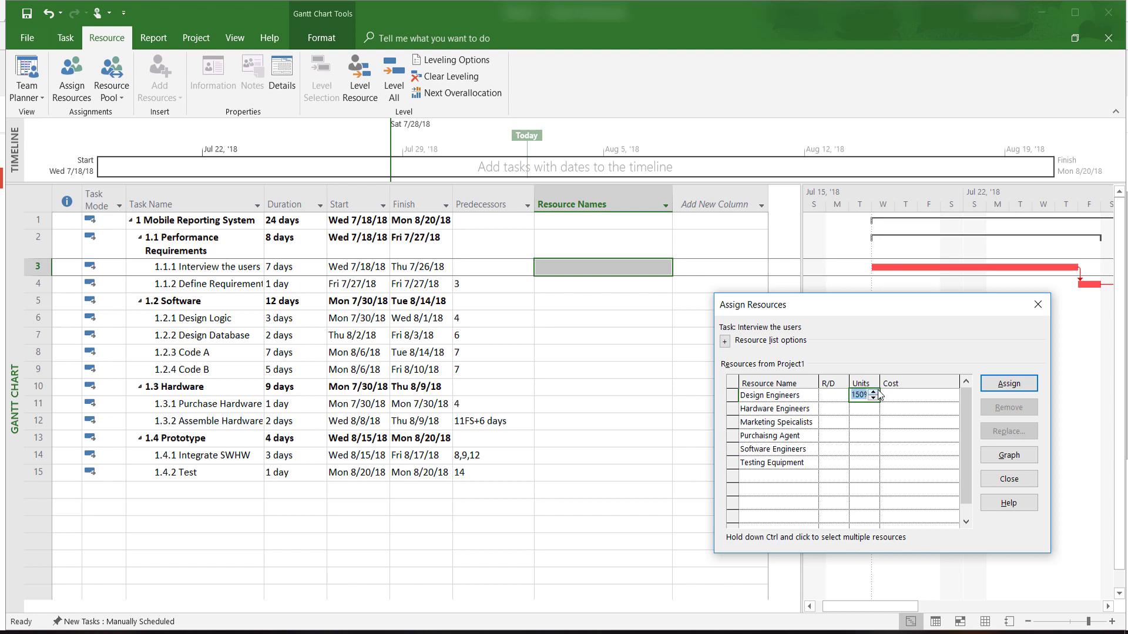
click(1009, 383)
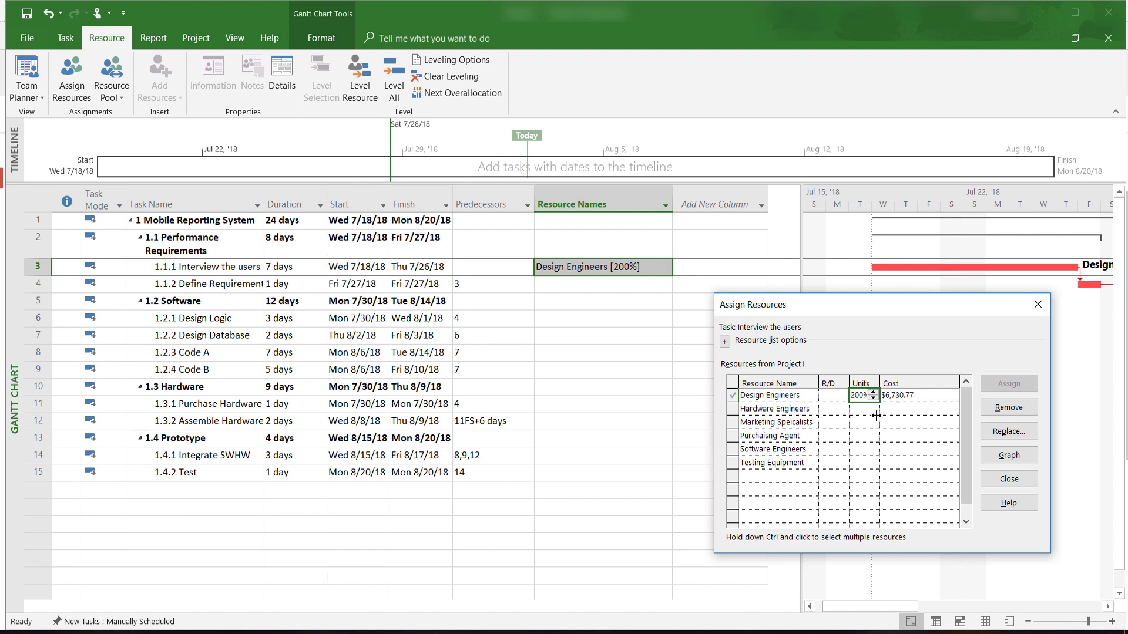
Assign Marketing Specialists at 200% units, redoing the assignment, then close the dialog.
click(864, 422)
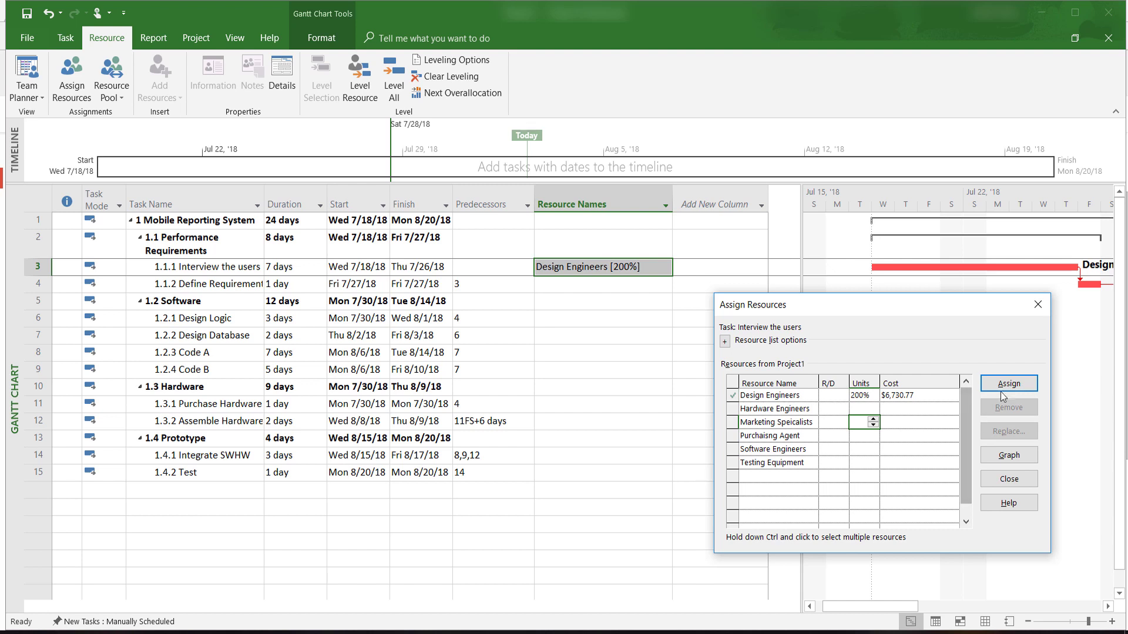
click(1004, 388)
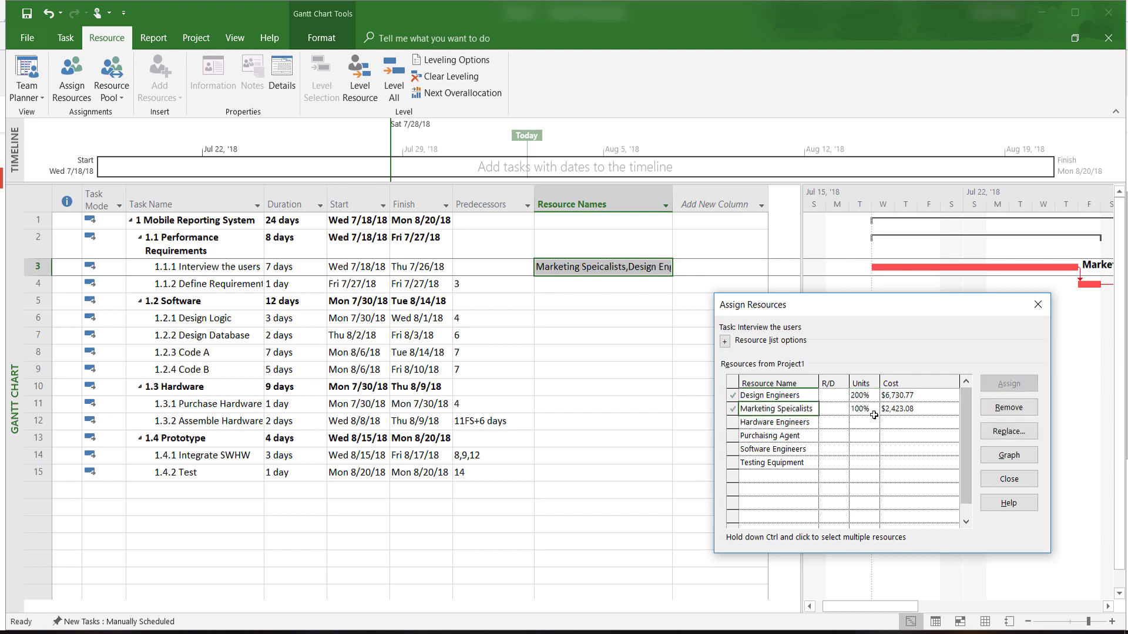
click(872, 412)
click(873, 406)
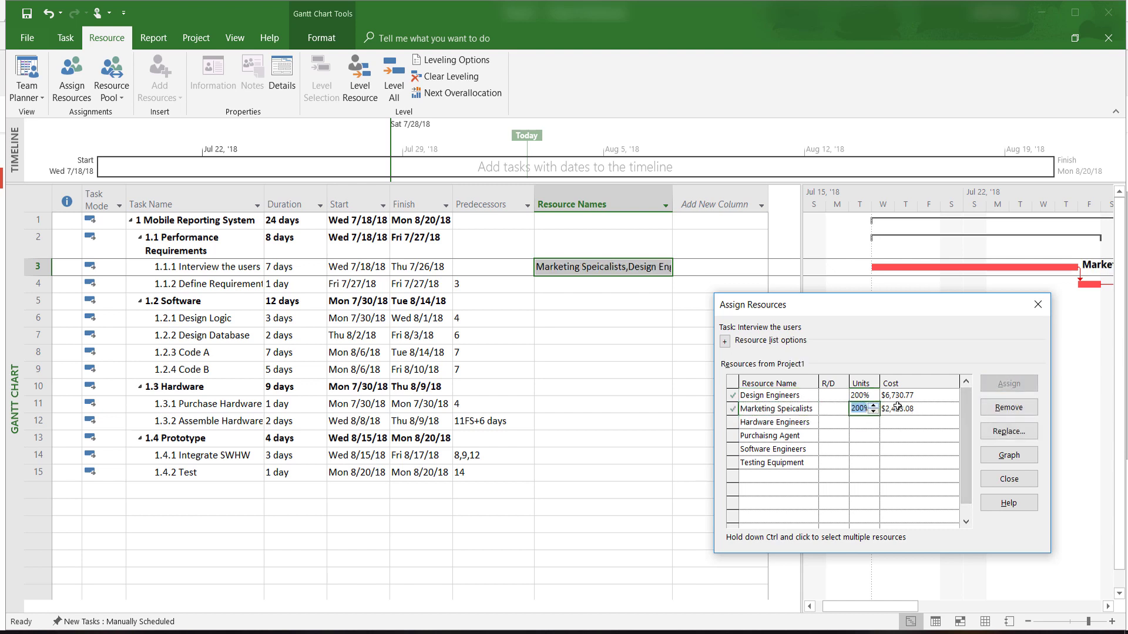
click(923, 424)
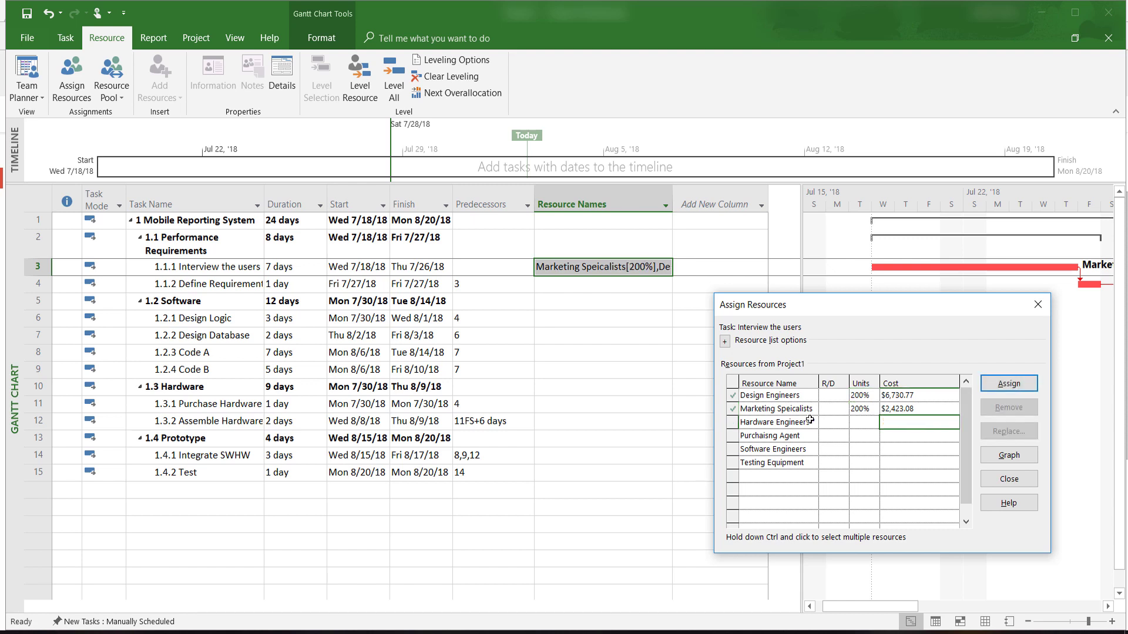
click(781, 414)
click(1008, 407)
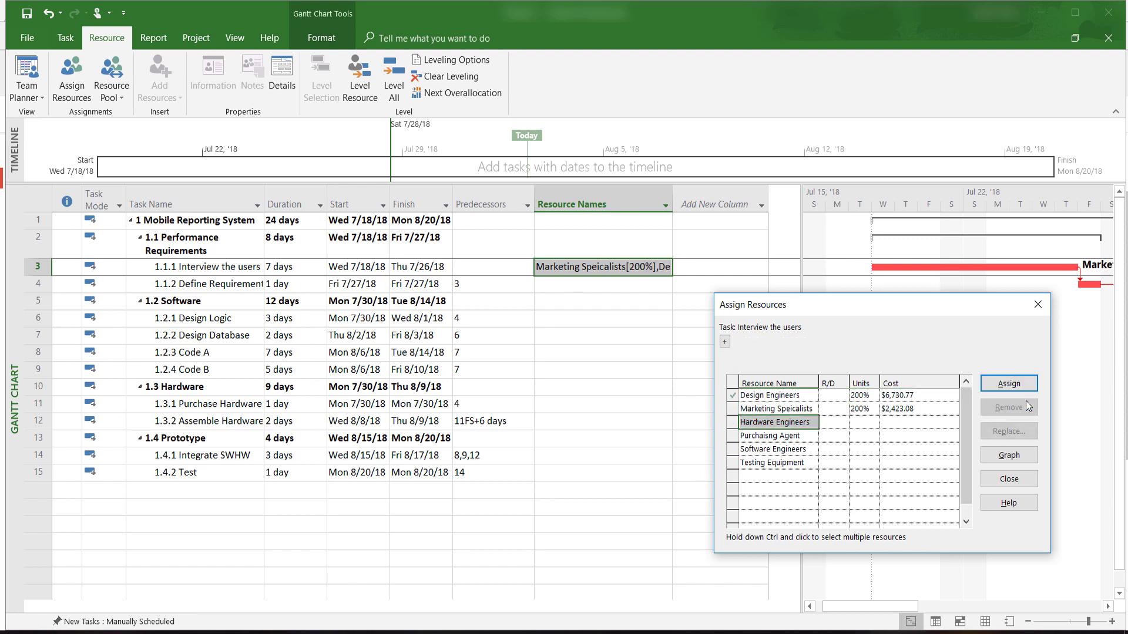
click(861, 420)
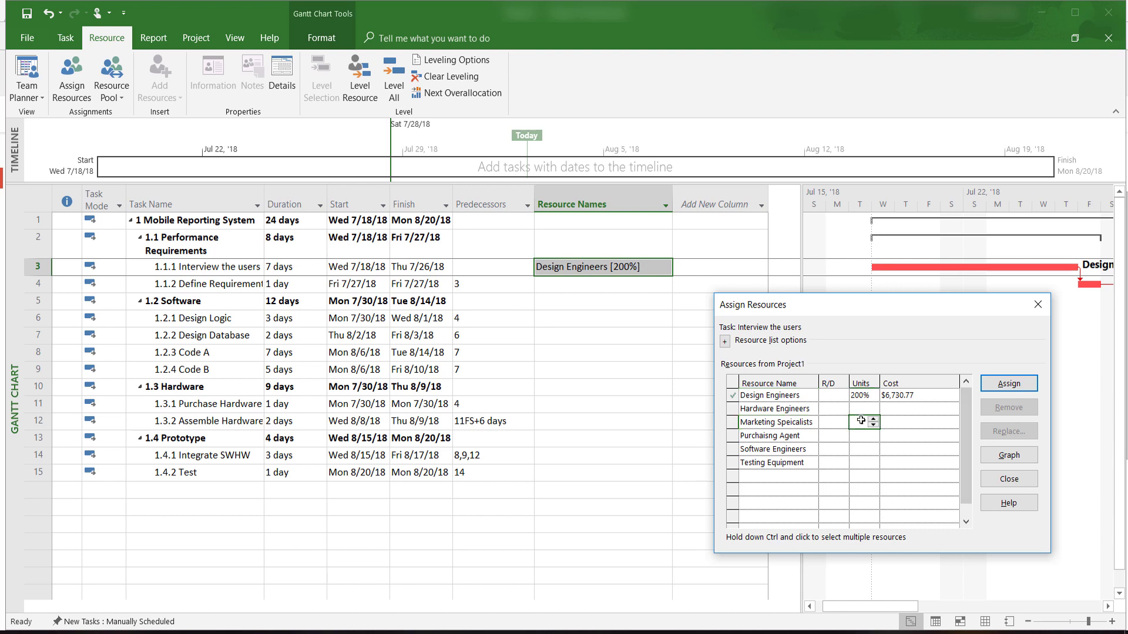
click(873, 420)
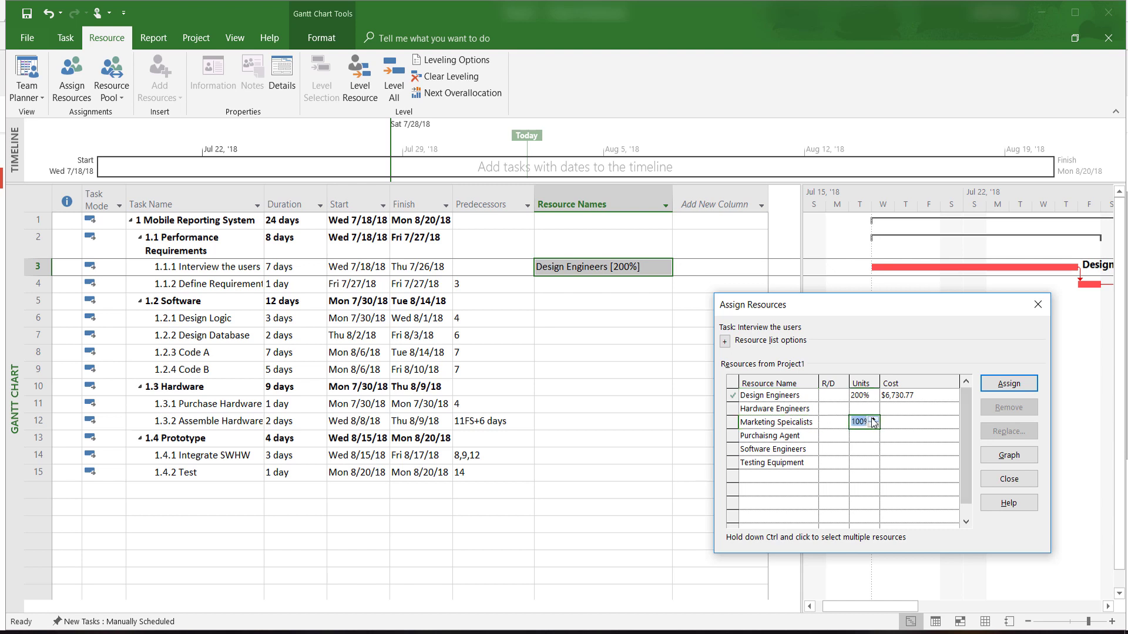
click(1011, 387)
click(1009, 480)
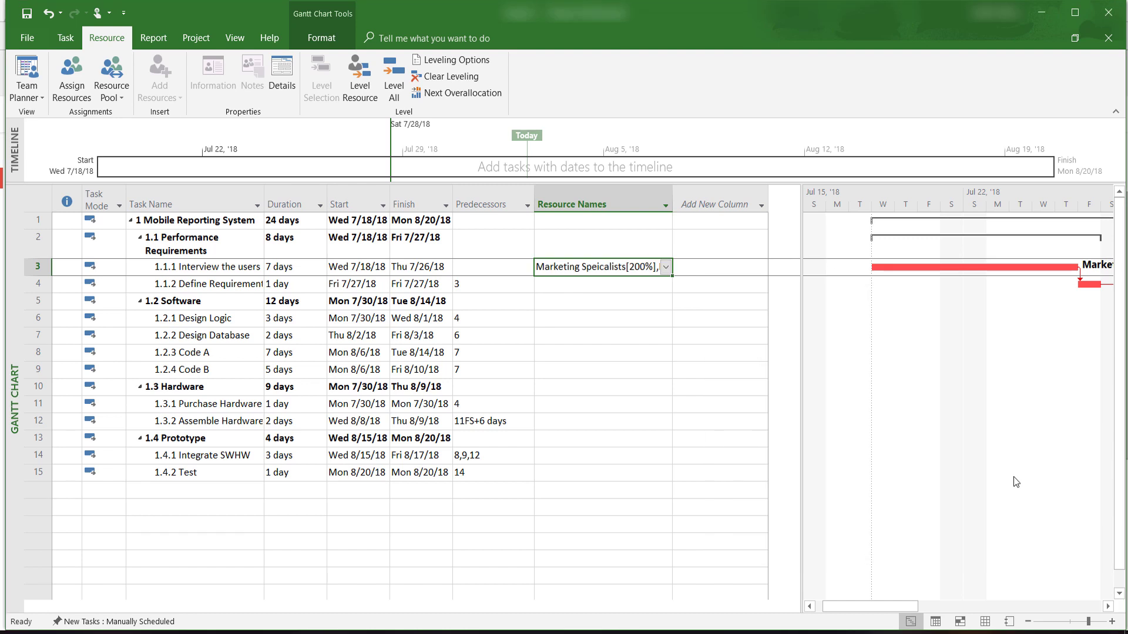